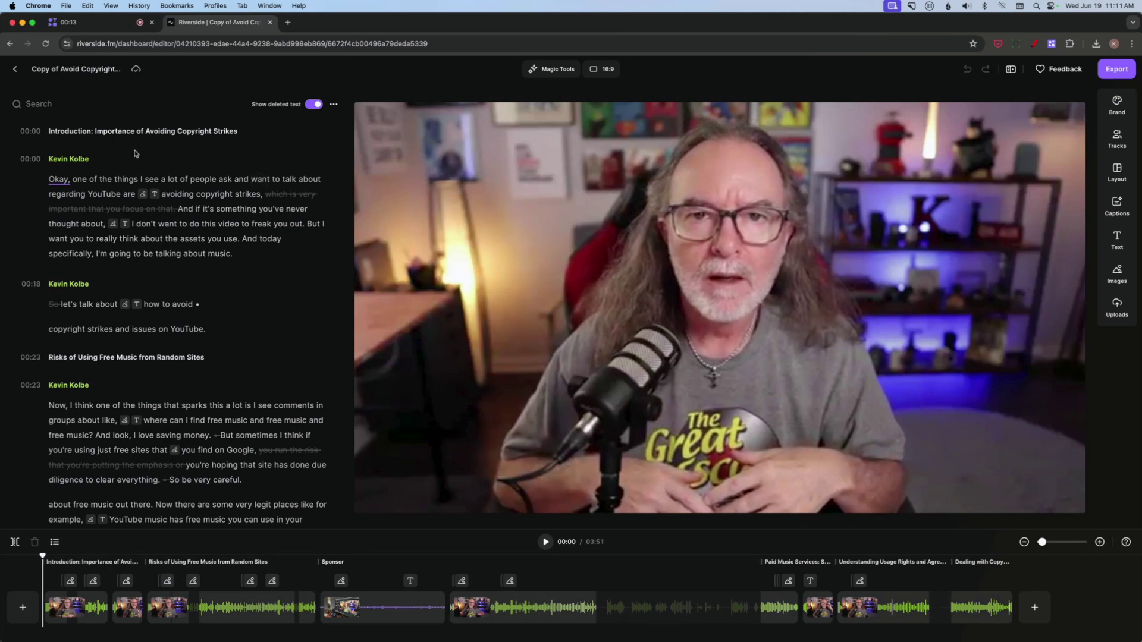
# Select the struck-through phrase 'which is very important that you focus on that.' to reveal Restore.
pyautogui.scroll(-5, 259, 311)
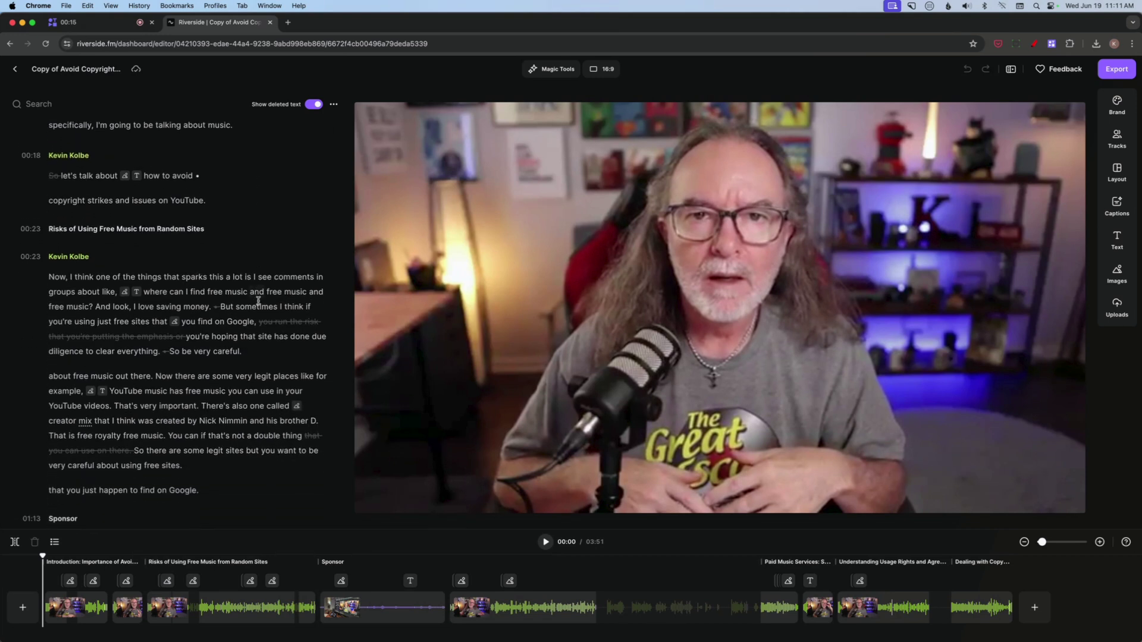
pyautogui.scroll(-5, 263, 354)
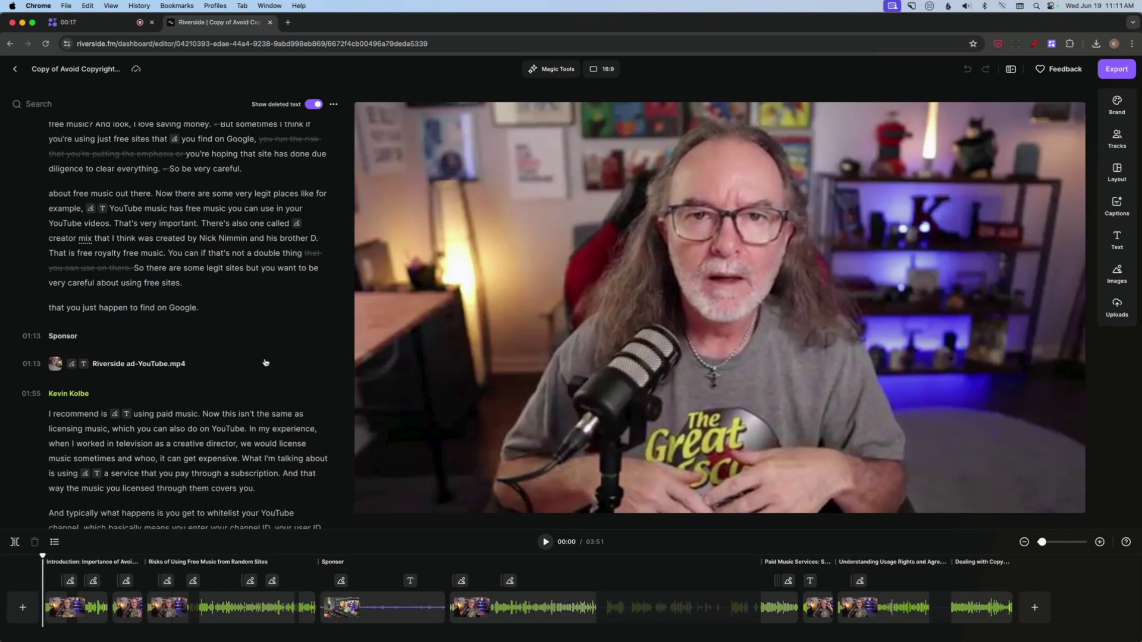
pyautogui.scroll(10, 264, 362)
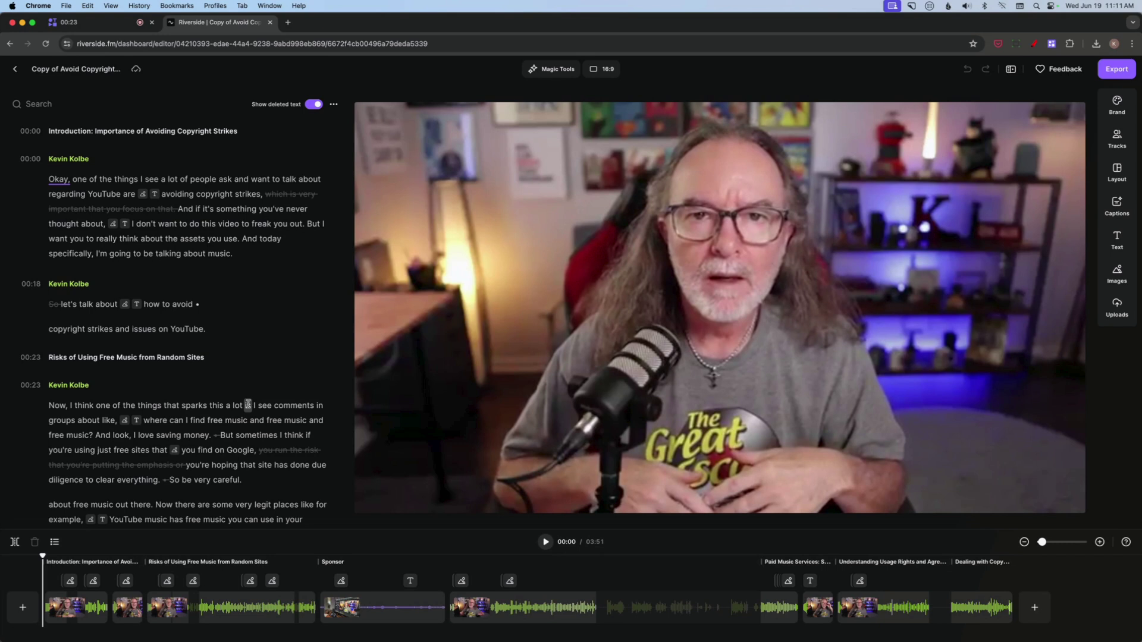
pyautogui.scroll(-6, 248, 405)
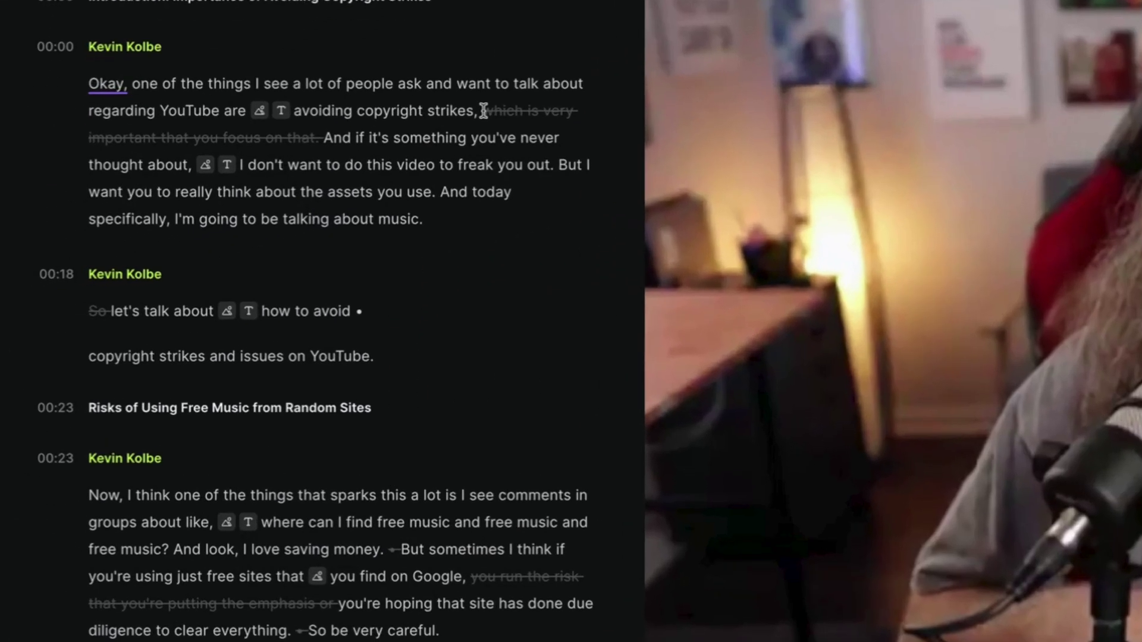
pyautogui.moveTo(266, 194); pyautogui.dragTo(226, 210)
pyautogui.moveTo(451, 123); pyautogui.dragTo(348, 125)
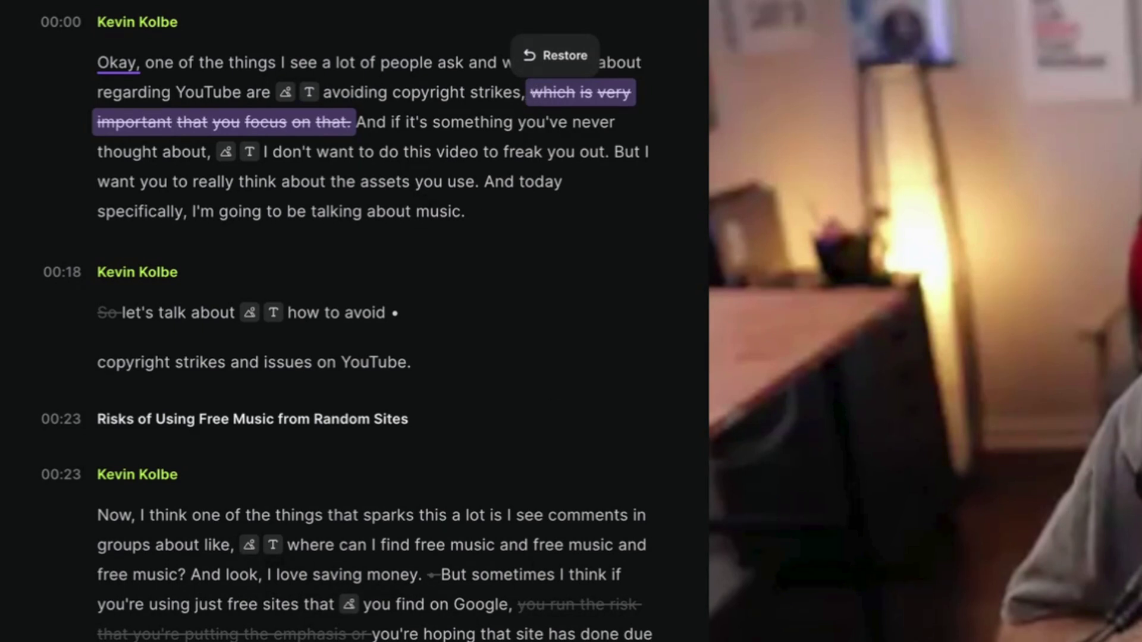
# Select the deleted 'running the risk' phrase, then the struck-through paragraphs about music services.
pyautogui.scroll(-5, 577, 319)
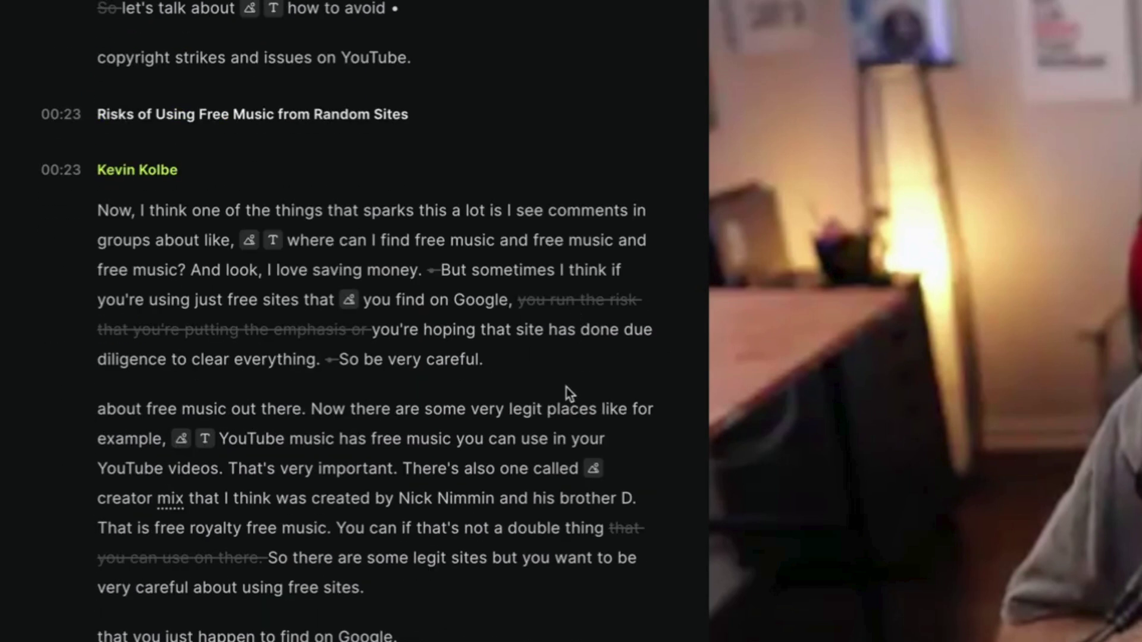
pyautogui.moveTo(518, 301); pyautogui.dragTo(360, 331)
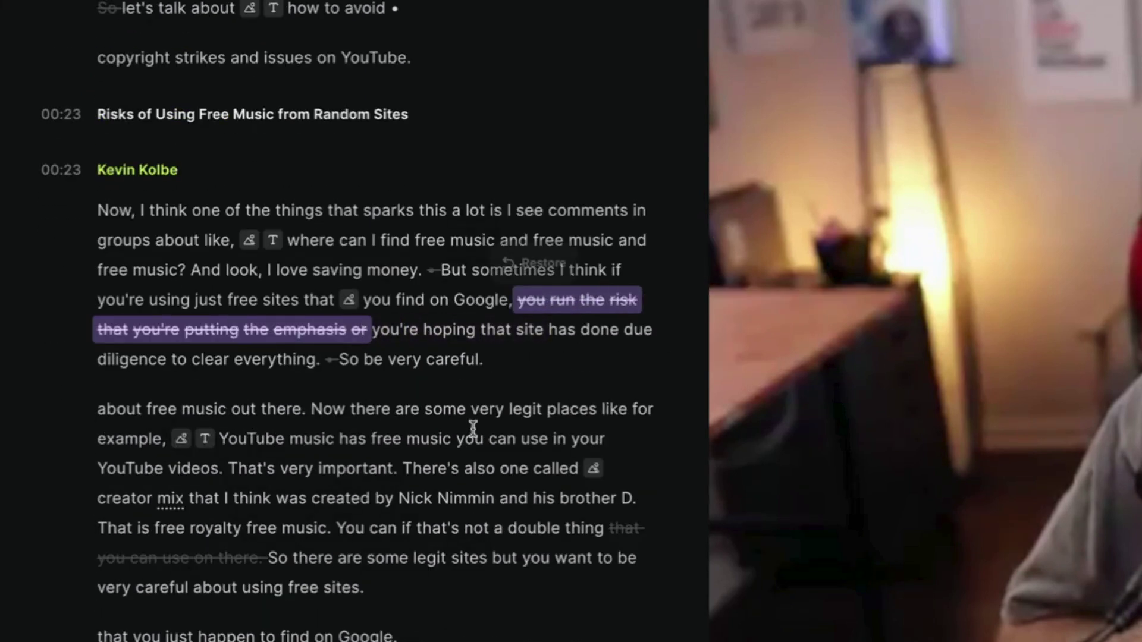
pyautogui.scroll(-6, 479, 446)
pyautogui.scroll(-12, 498, 461)
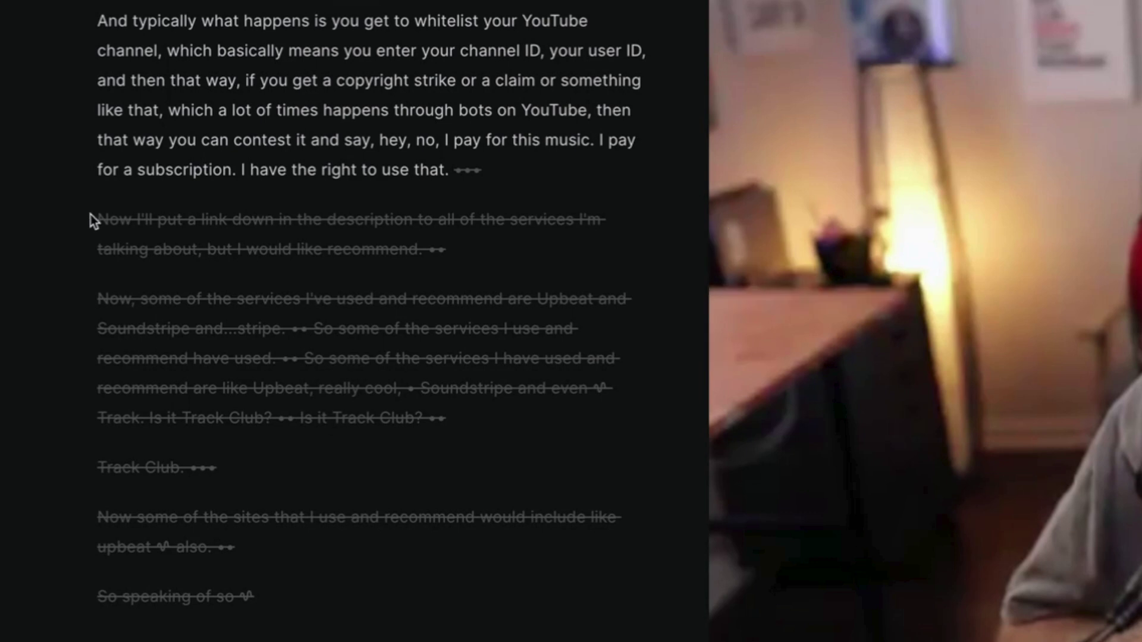
pyautogui.moveTo(93, 218); pyautogui.dragTo(356, 579)
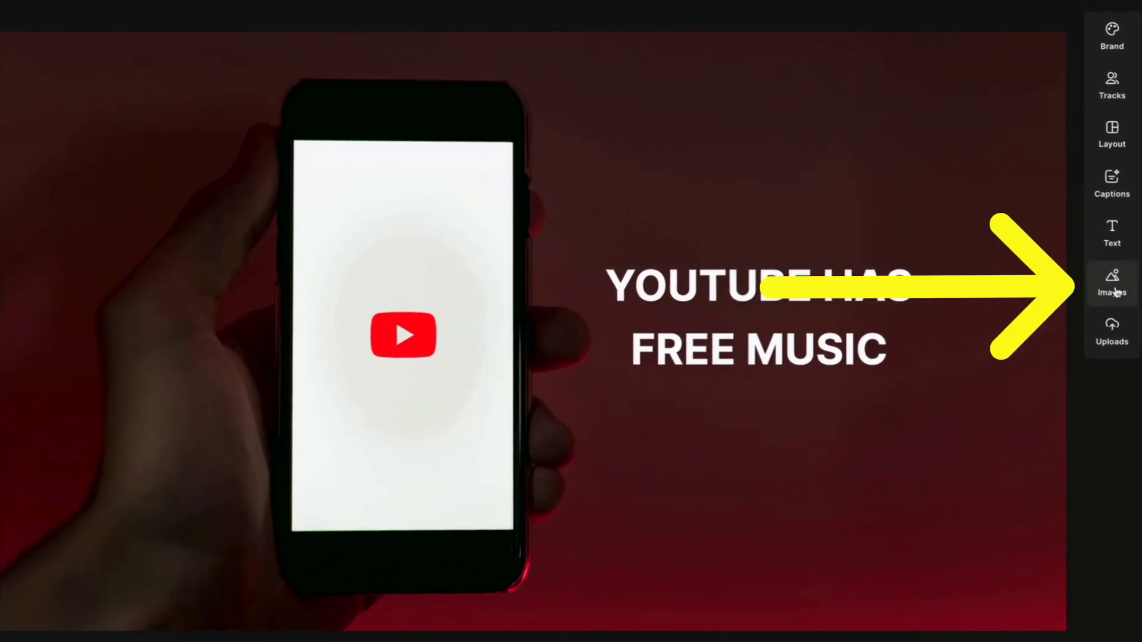
# Search images for 'youtub', add the red phone image, then delete that overlay again.
pyautogui.click(1117, 279)
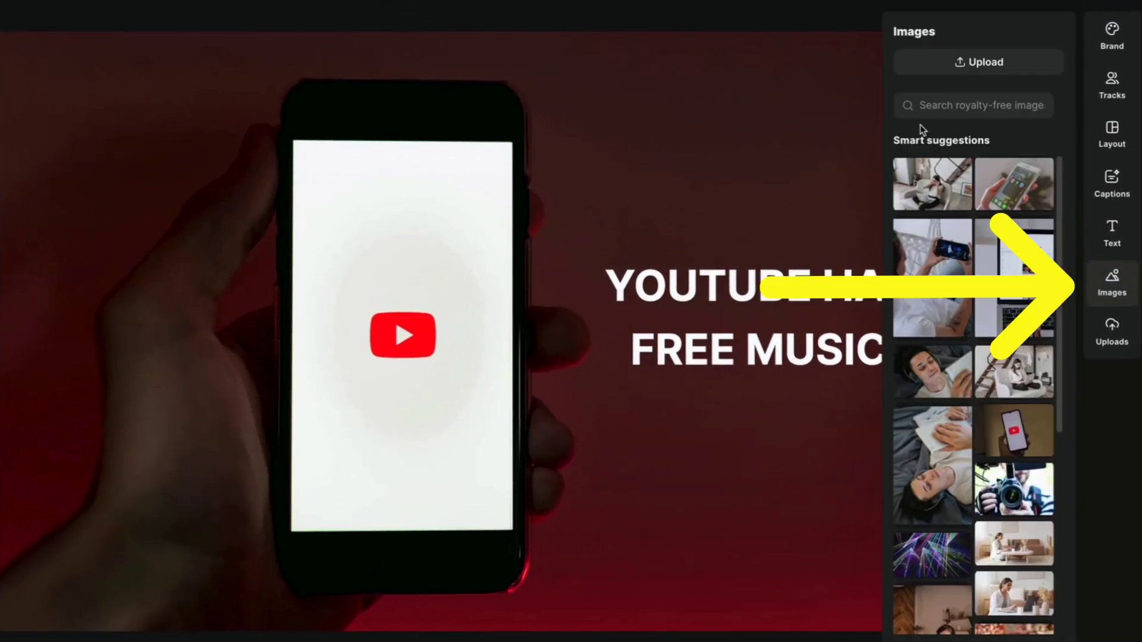
pyautogui.click(946, 109)
pyautogui.write('youtube')
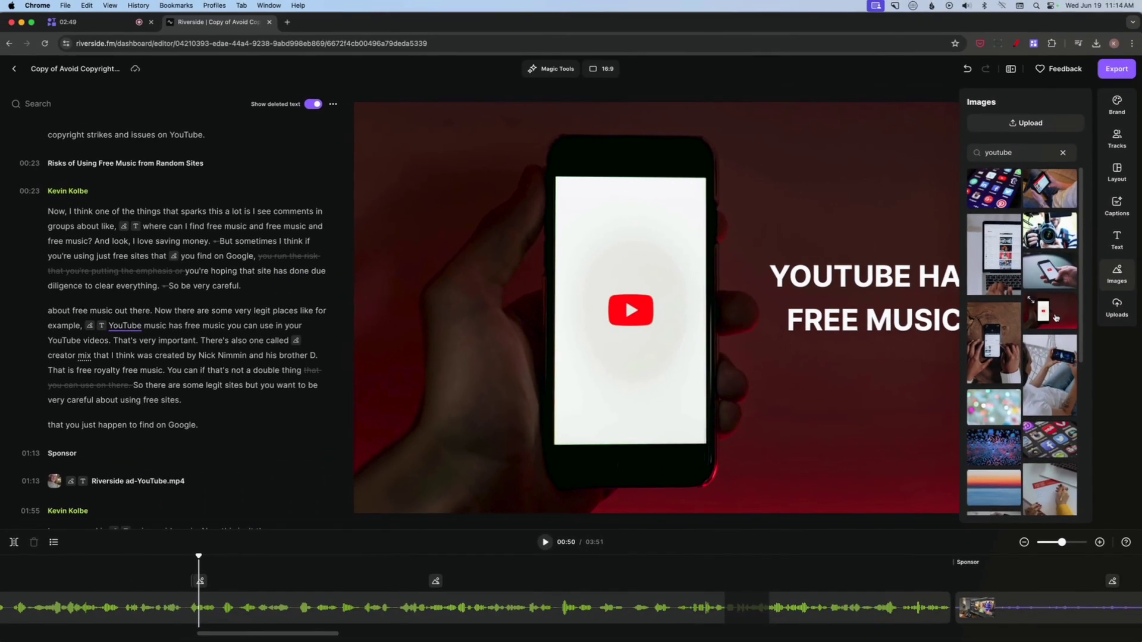
pyautogui.click(1026, 347)
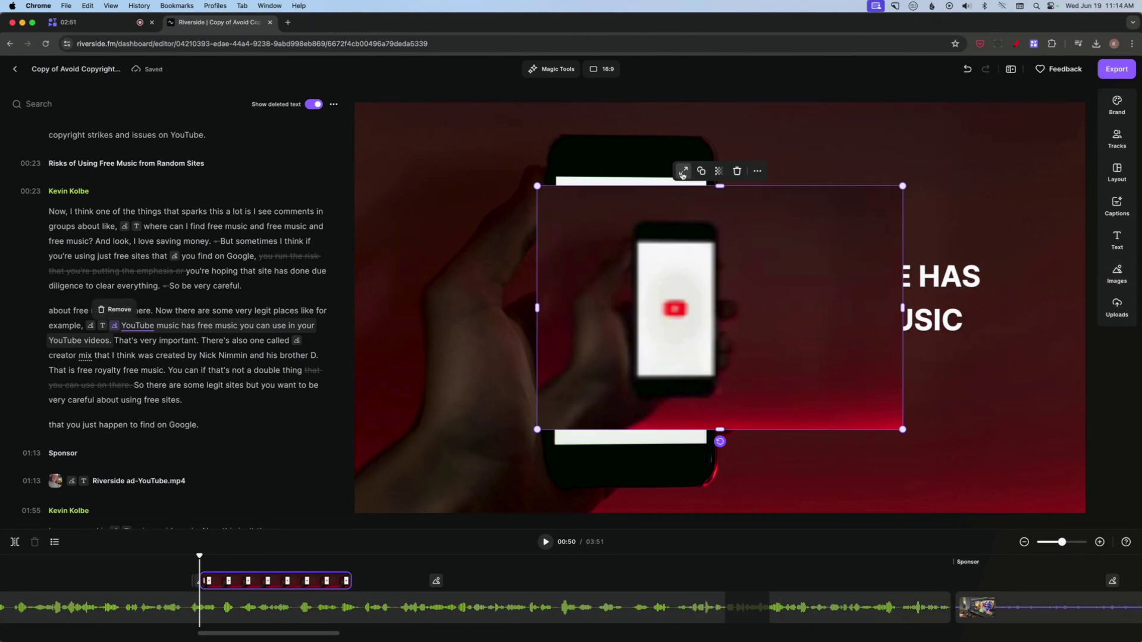
pyautogui.click(737, 172)
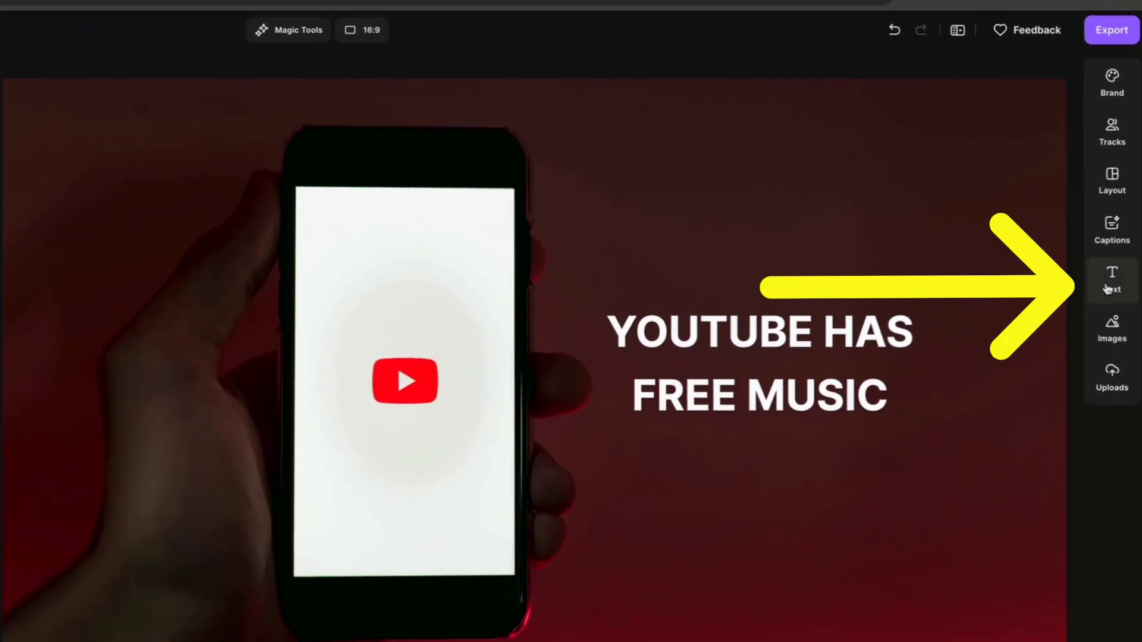
pyautogui.click(1117, 240)
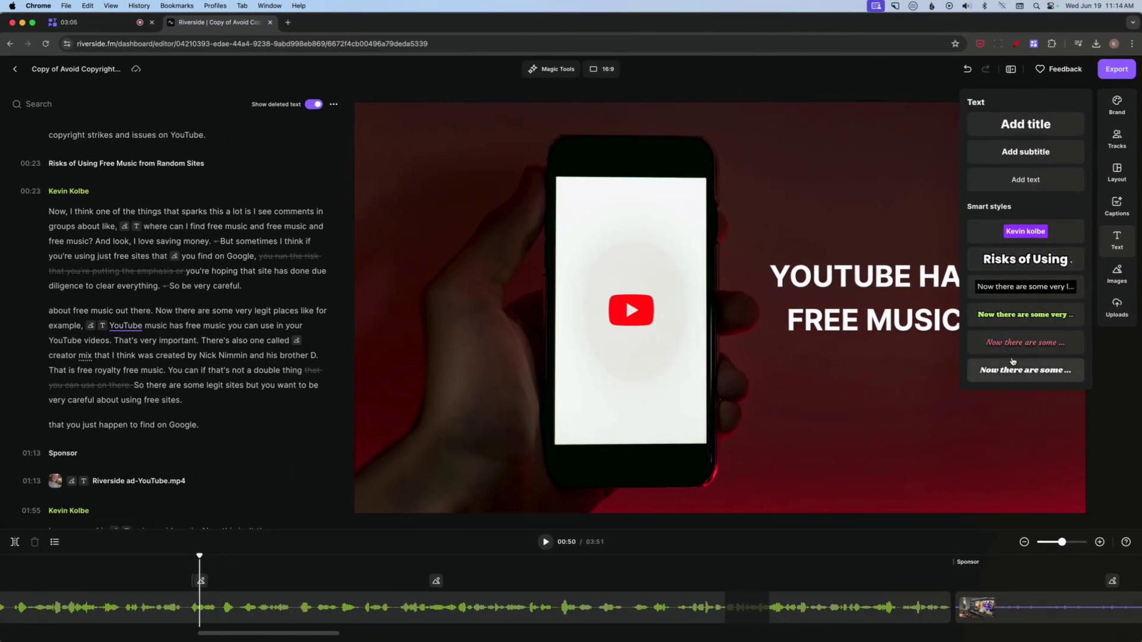
# Add a smart-style text, overlay the Waves of Bokeh upload, then swap it for a CleanShot screenshot.
pyautogui.moveTo(1025, 376); pyautogui.dragTo(913, 402)
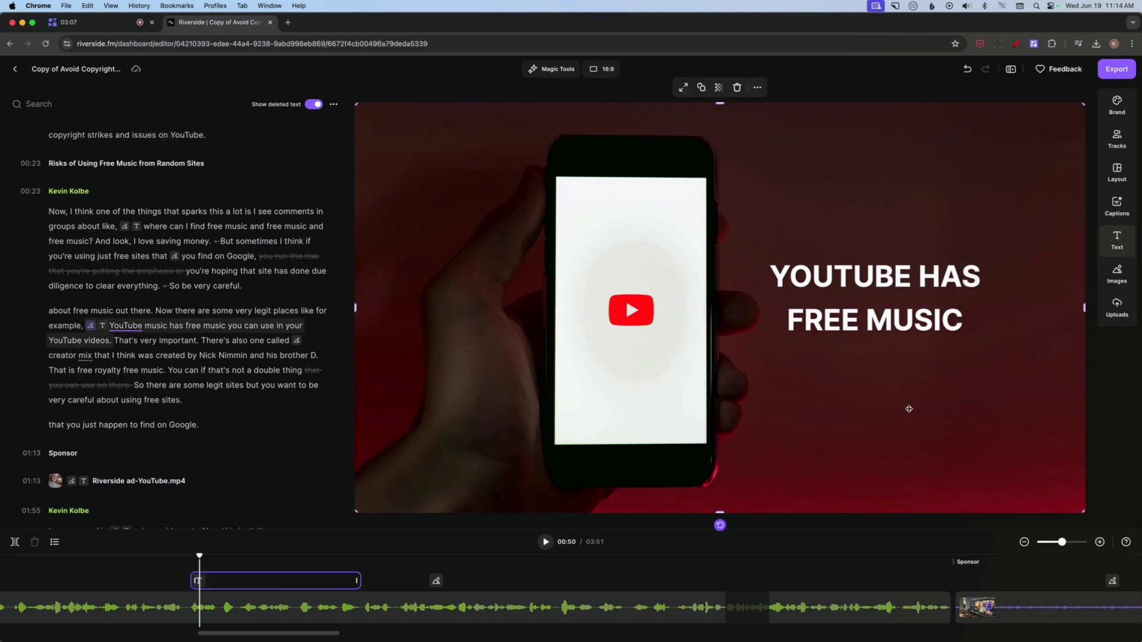
pyautogui.click(1117, 271)
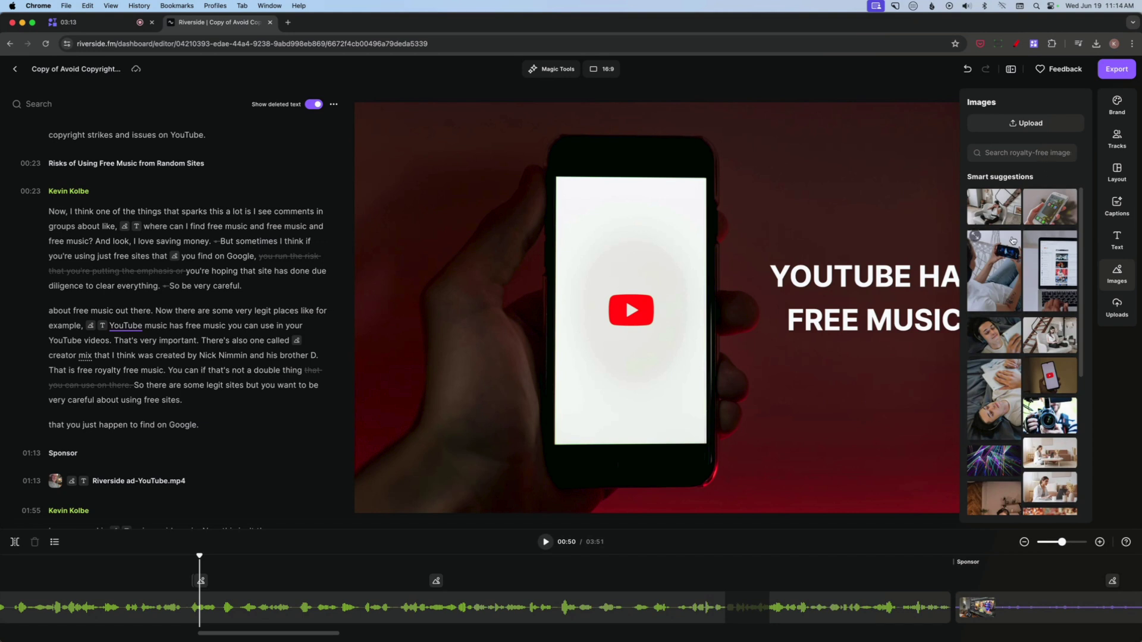
pyautogui.click(1117, 306)
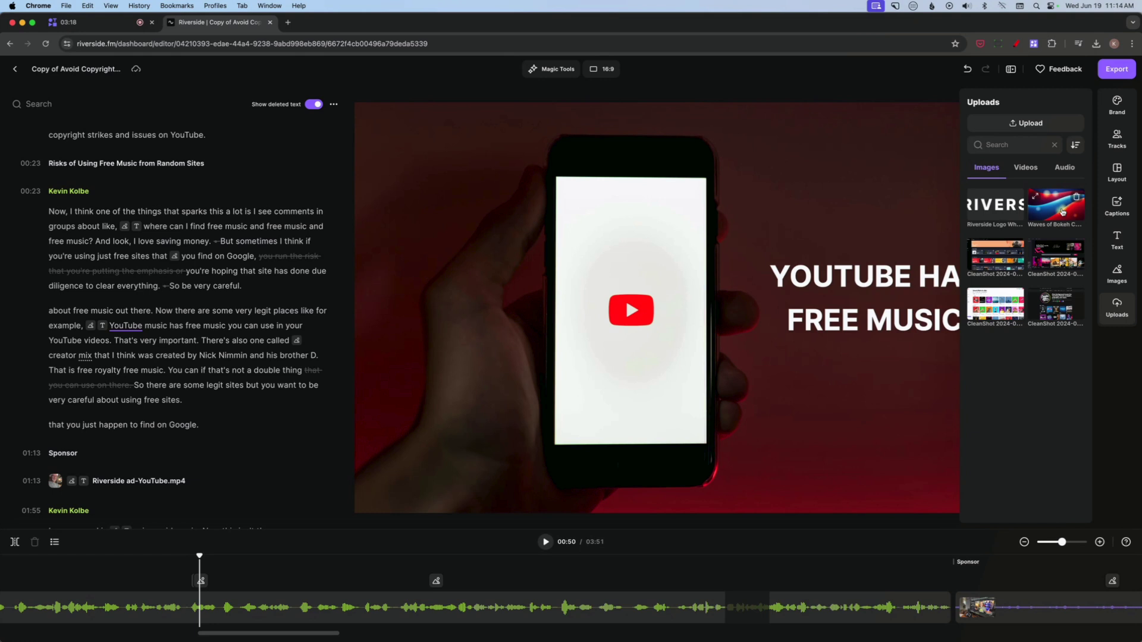
pyautogui.moveTo(1062, 212); pyautogui.dragTo(1062, 208)
pyautogui.moveTo(802, 313); pyautogui.dragTo(786, 319)
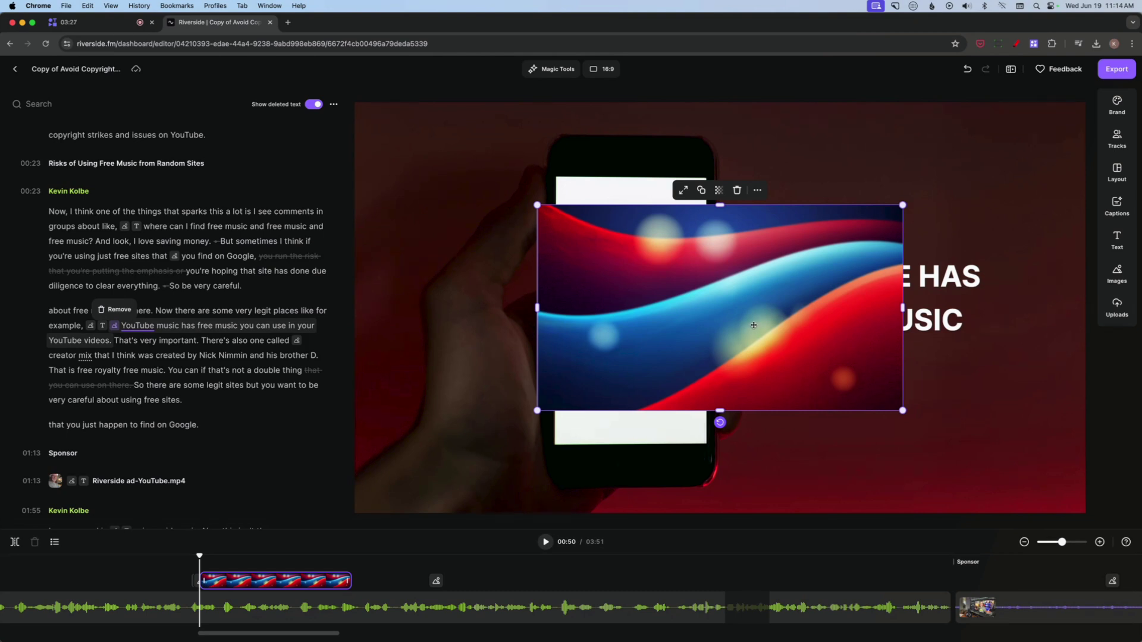
pyautogui.click(1118, 309)
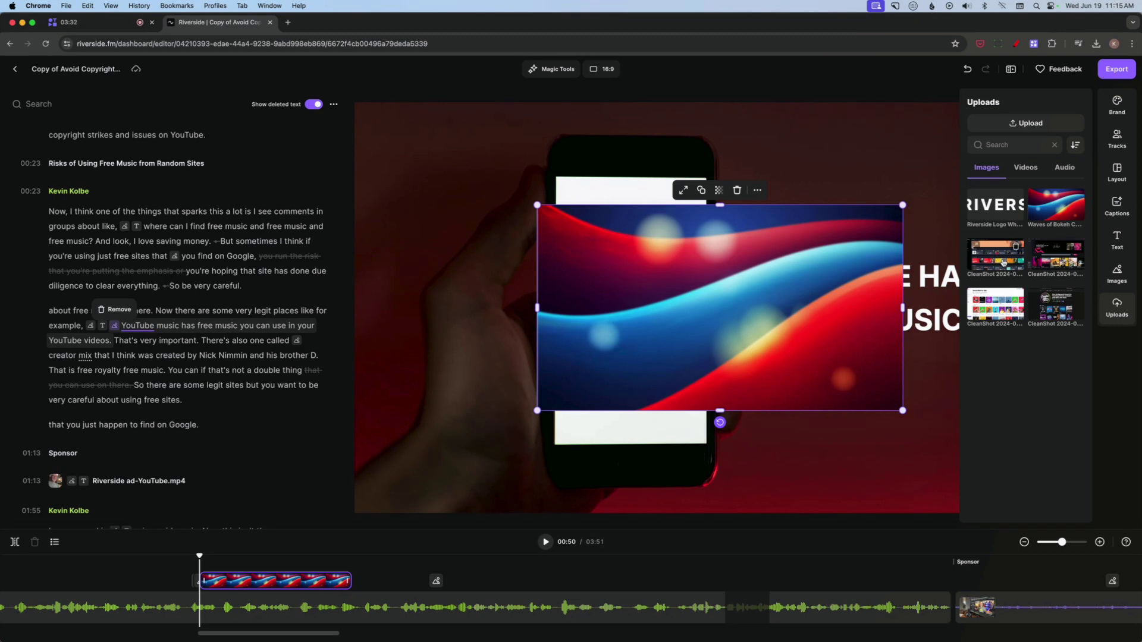
pyautogui.click(996, 312)
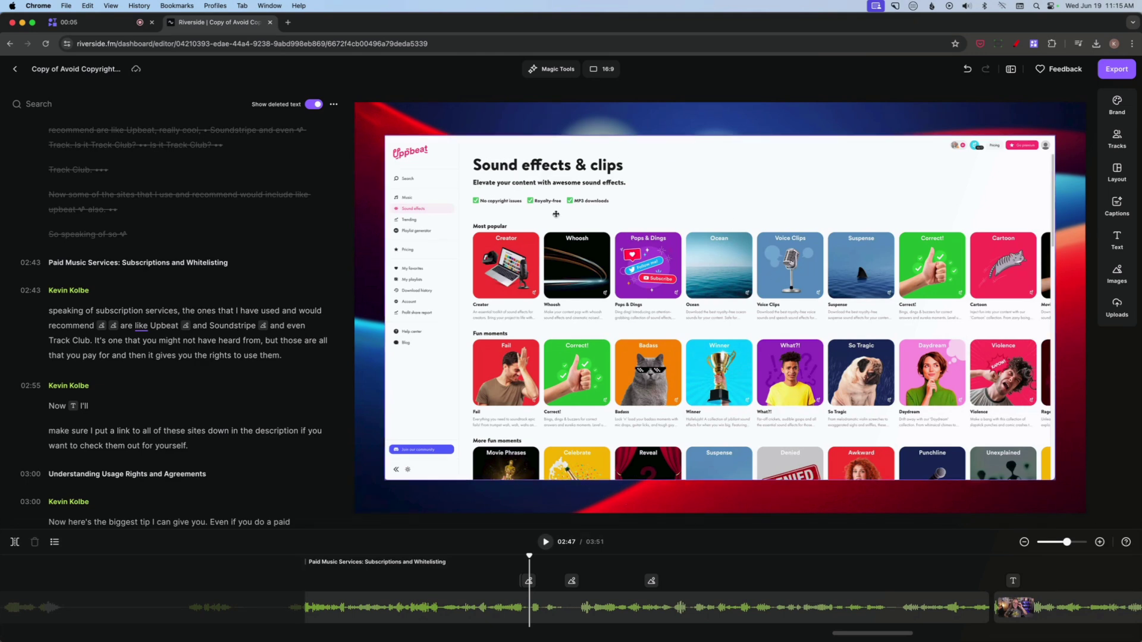
# Reposition the screenshot overlay and play the video to check it, stopping at 02:50.
pyautogui.moveTo(533, 213)
pyautogui.mouseDown()
pyautogui.moveTo(641, 216)
pyautogui.moveTo(649, 231)
pyautogui.moveTo(536, 215)
pyautogui.mouseUp()
pyautogui.moveTo(804, 281); pyautogui.dragTo(804, 281)
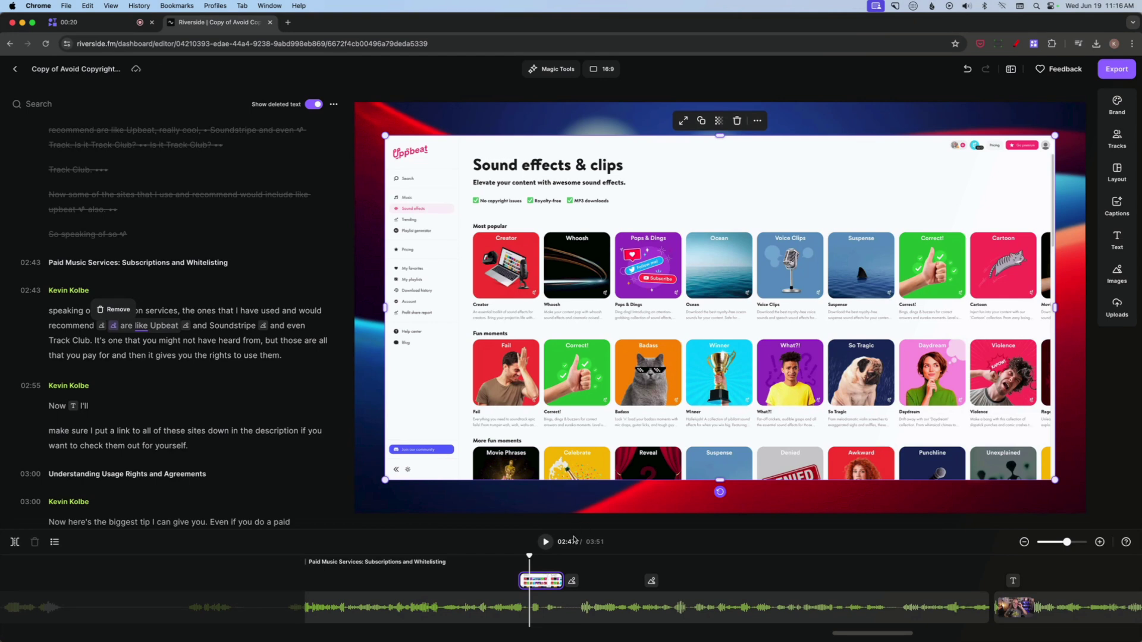
pyautogui.click(546, 542)
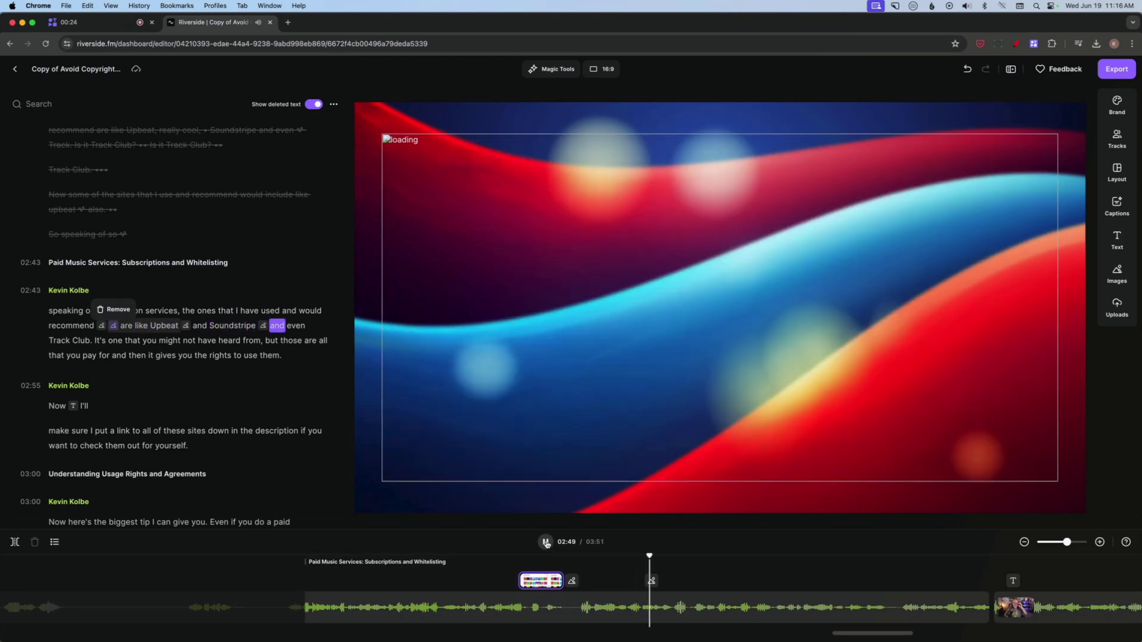
pyautogui.click(547, 542)
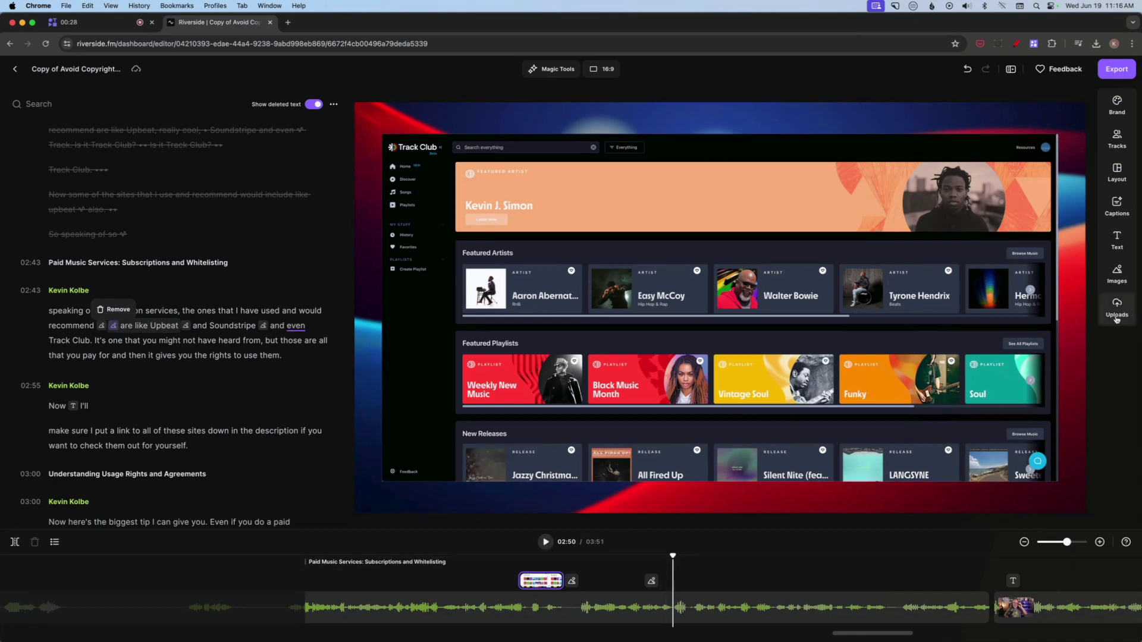
# Browse the Uploads, Images (searching 'm'), Captions and Layout panels.
pyautogui.click(1118, 306)
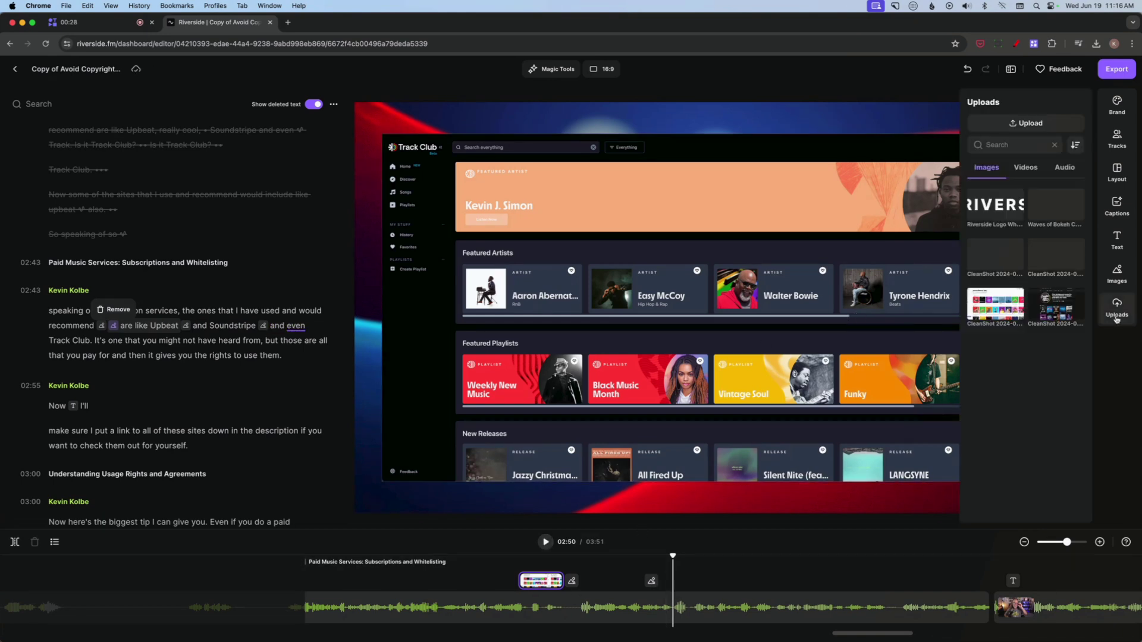
pyautogui.click(1117, 272)
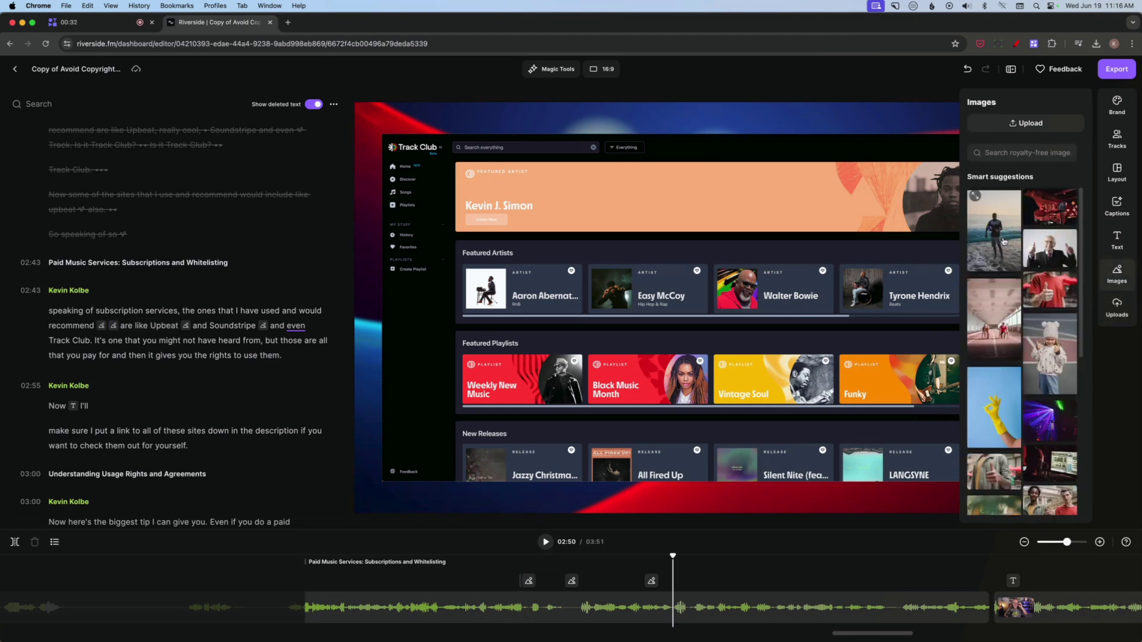
pyautogui.click(1032, 152)
pyautogui.write('music')
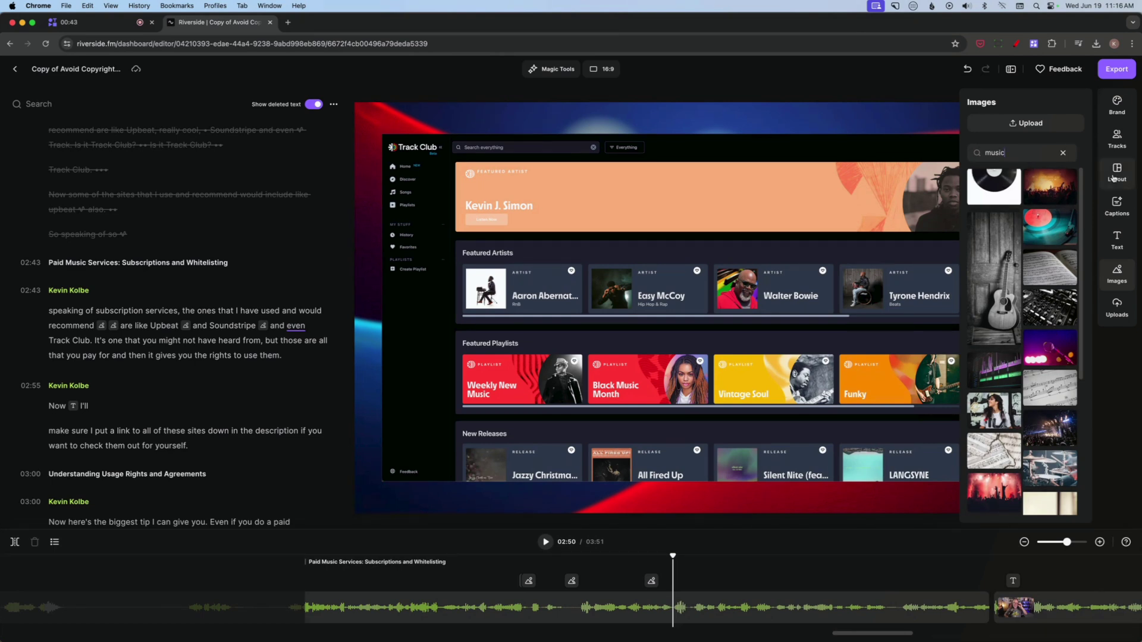
pyautogui.click(1112, 210)
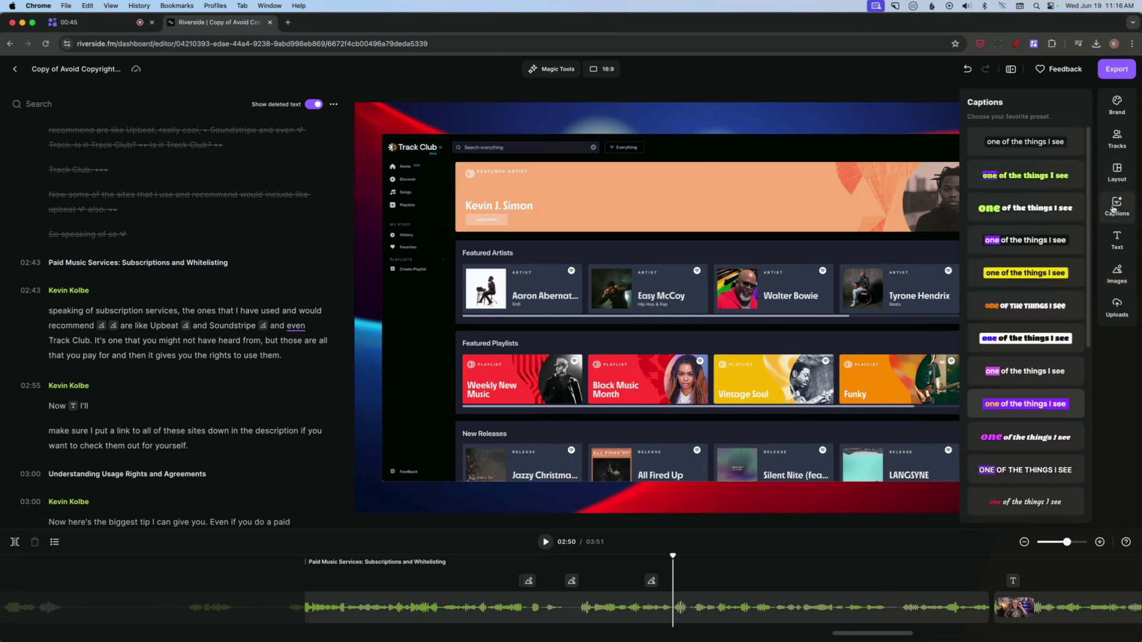
pyautogui.click(1120, 173)
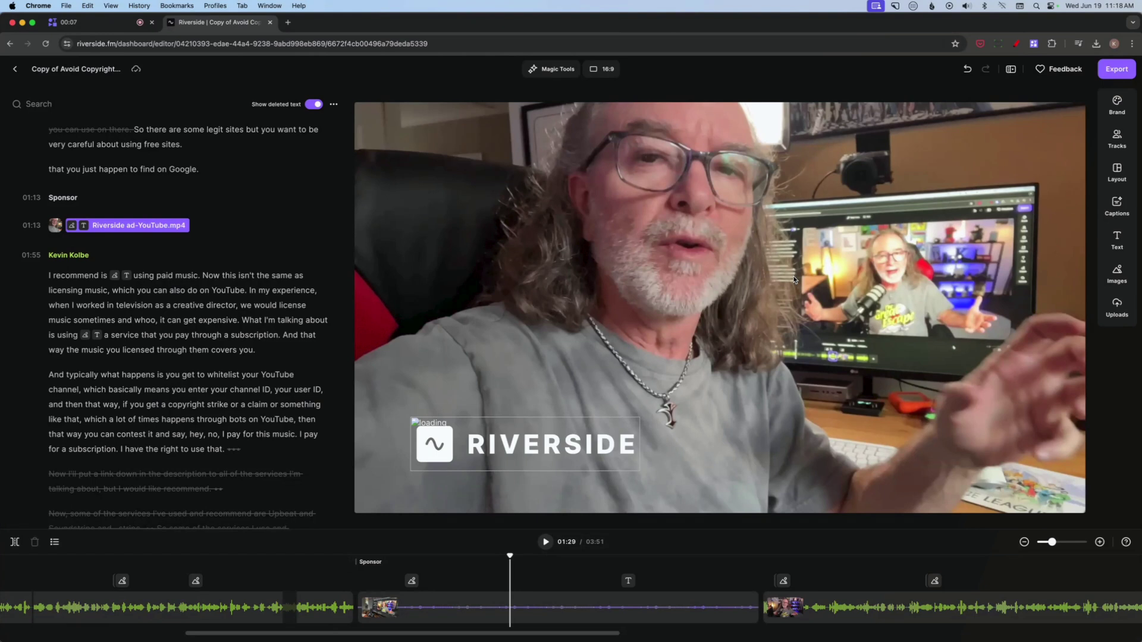
# Play the sponsor section, seeking ahead to 01:39 and 01:44, then stop playback.
pyautogui.press('space')
pyautogui.press('space')
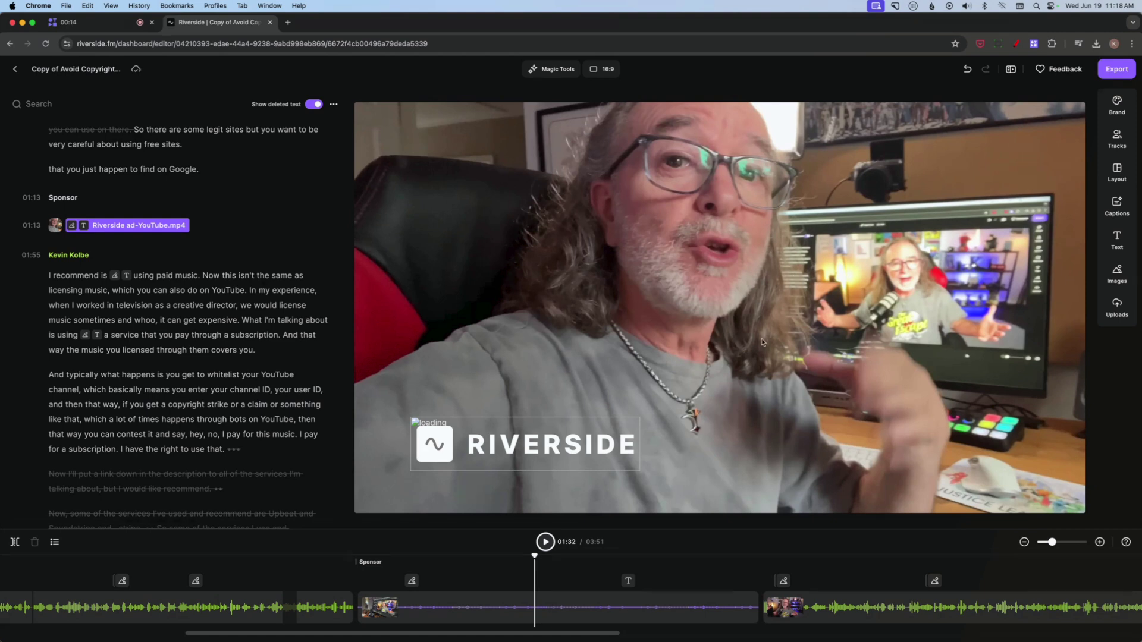
pyautogui.press('space')
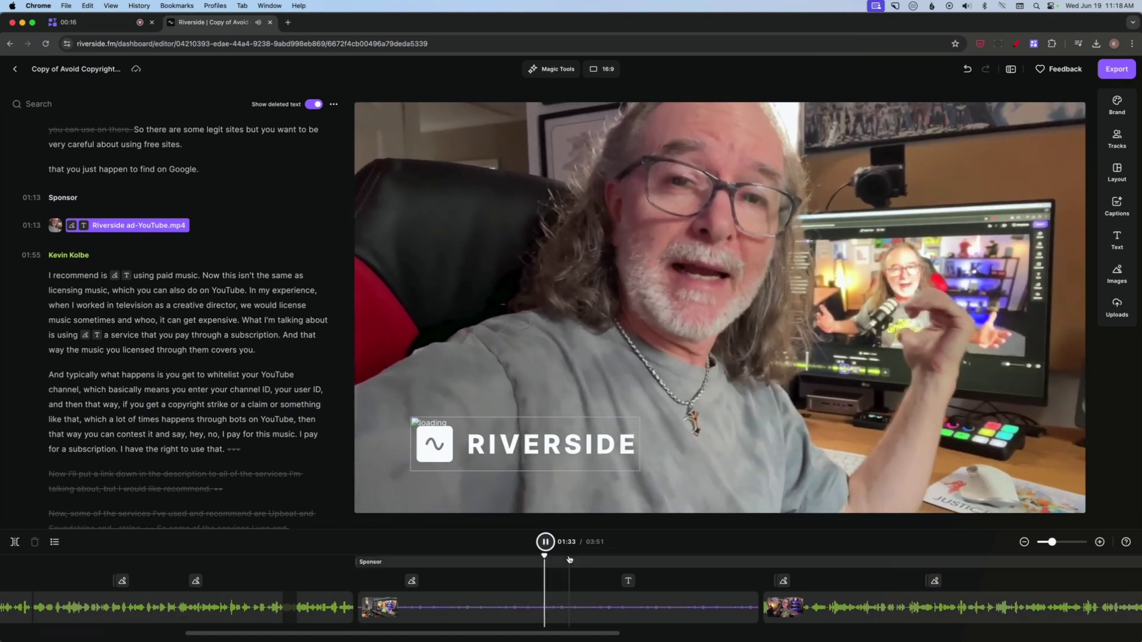
pyautogui.click(632, 564)
pyautogui.press('space')
pyautogui.click(654, 558)
pyautogui.press('space')
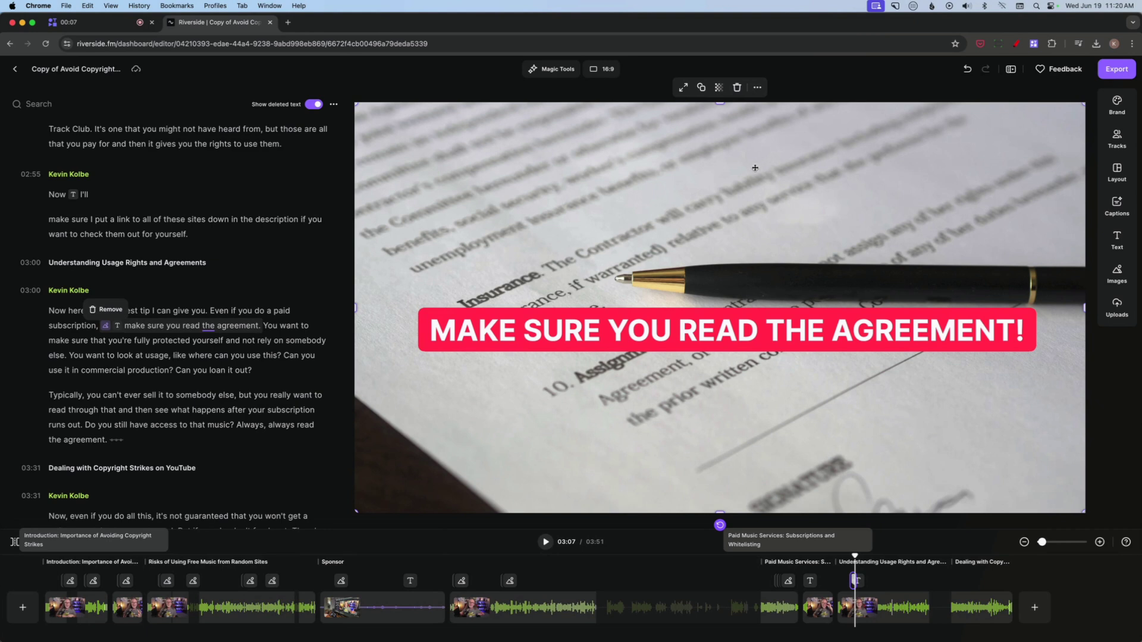
# Select the agreement background image from the image library.
pyautogui.click(1118, 277)
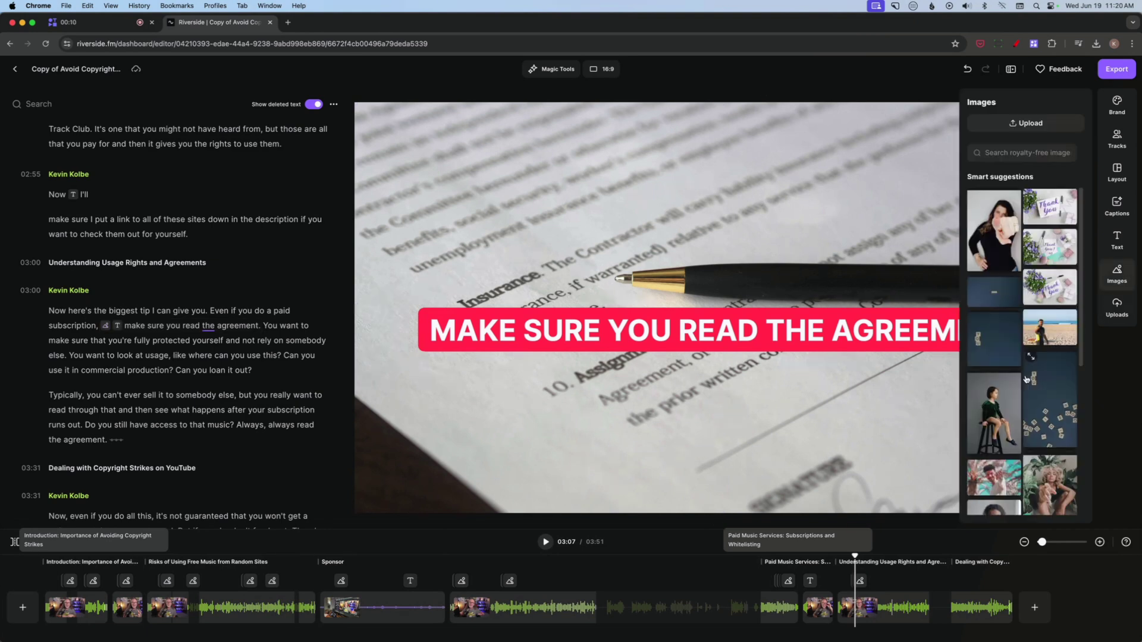
pyautogui.click(690, 239)
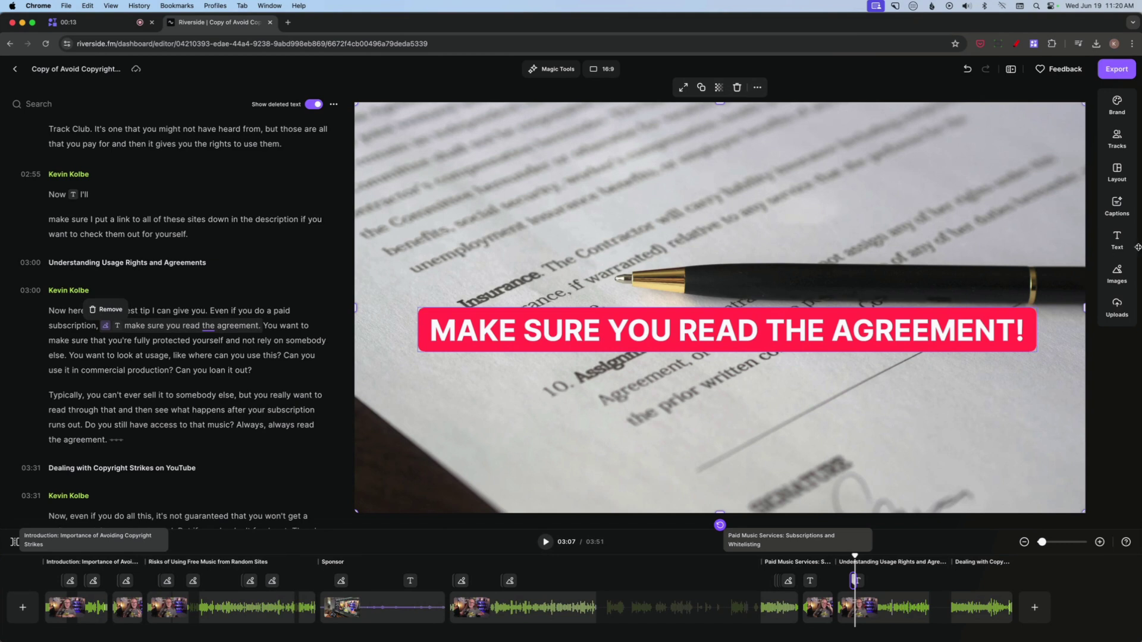
pyautogui.click(1121, 240)
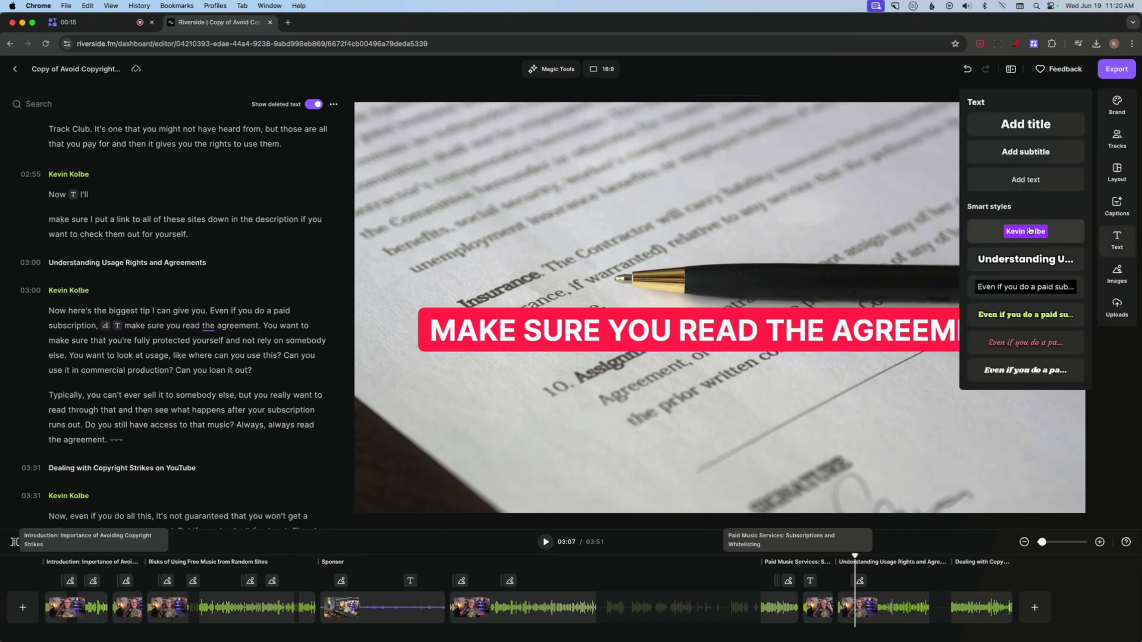
# Select the red callout, check its Inter font and Huge size, and nudge it left.
pyautogui.click(711, 325)
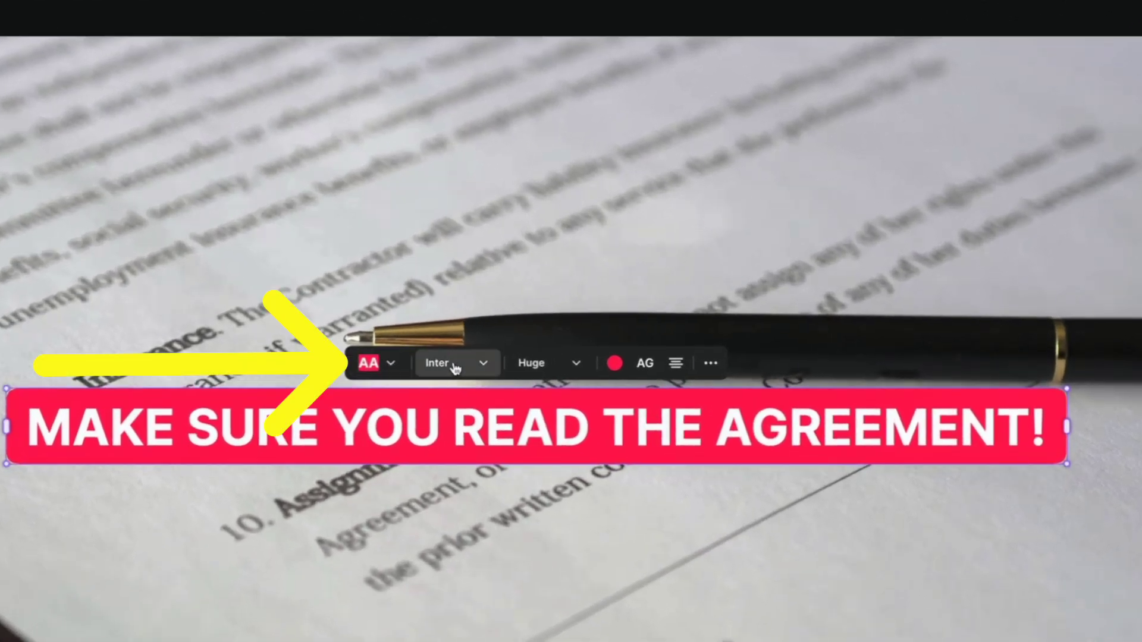
pyautogui.click(483, 364)
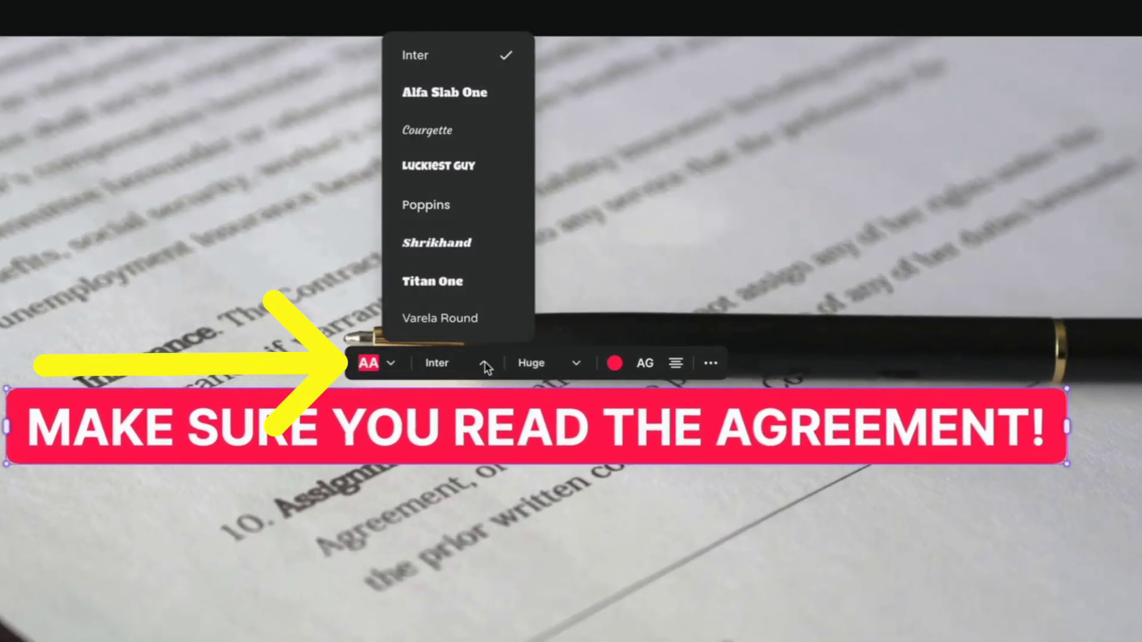
pyautogui.click(577, 364)
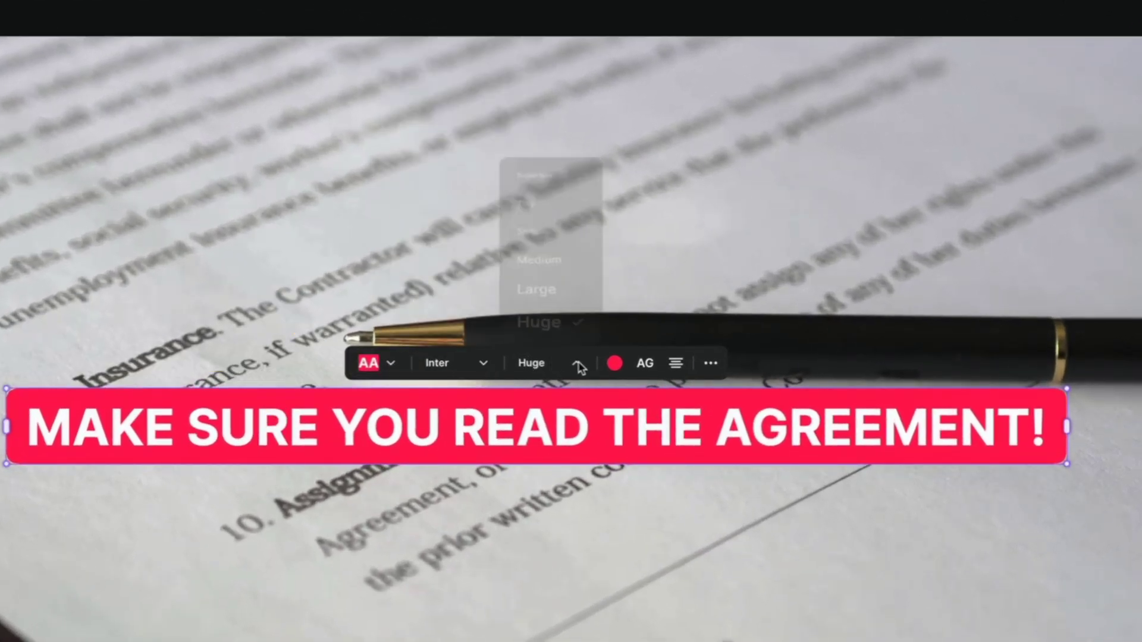
pyautogui.moveTo(620, 446); pyautogui.dragTo(614, 442)
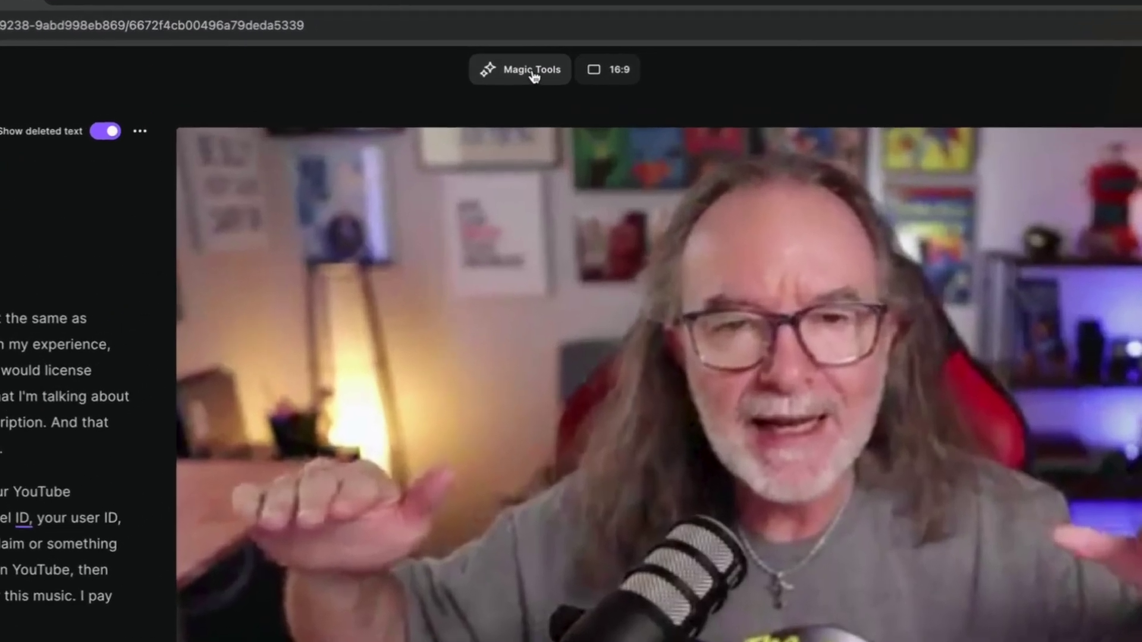
pyautogui.click(559, 73)
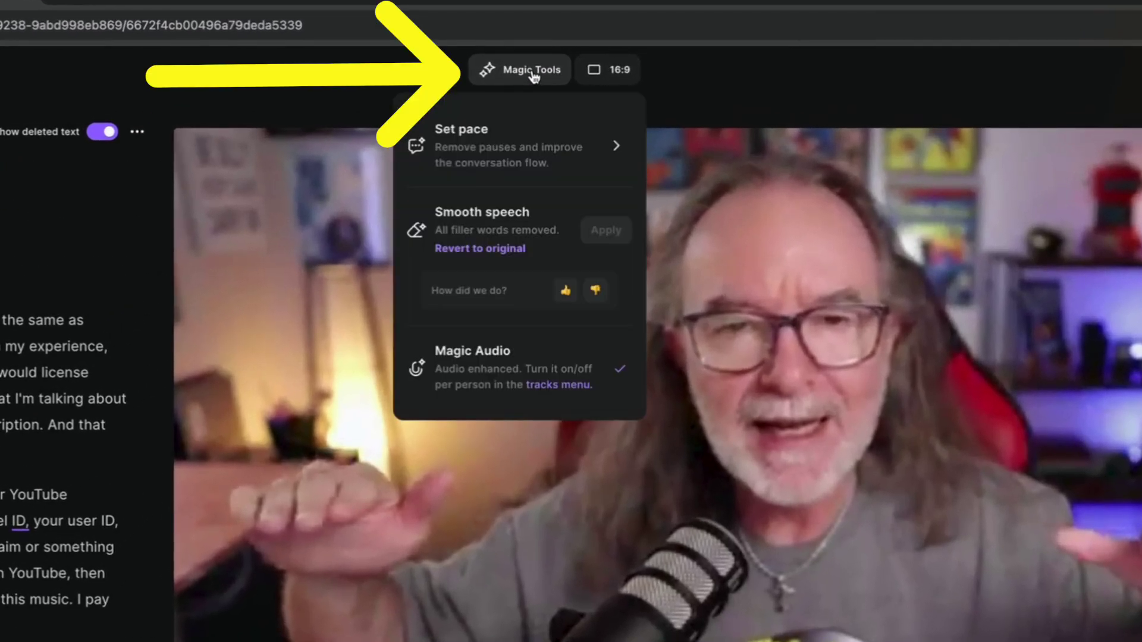
pyautogui.click(618, 146)
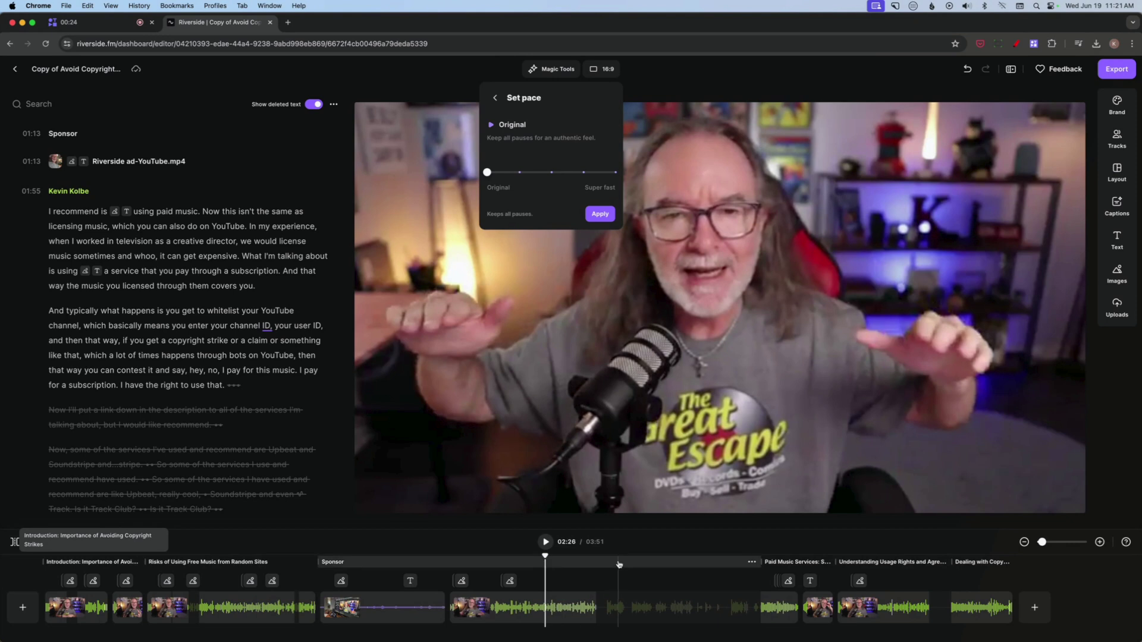
pyautogui.click(497, 98)
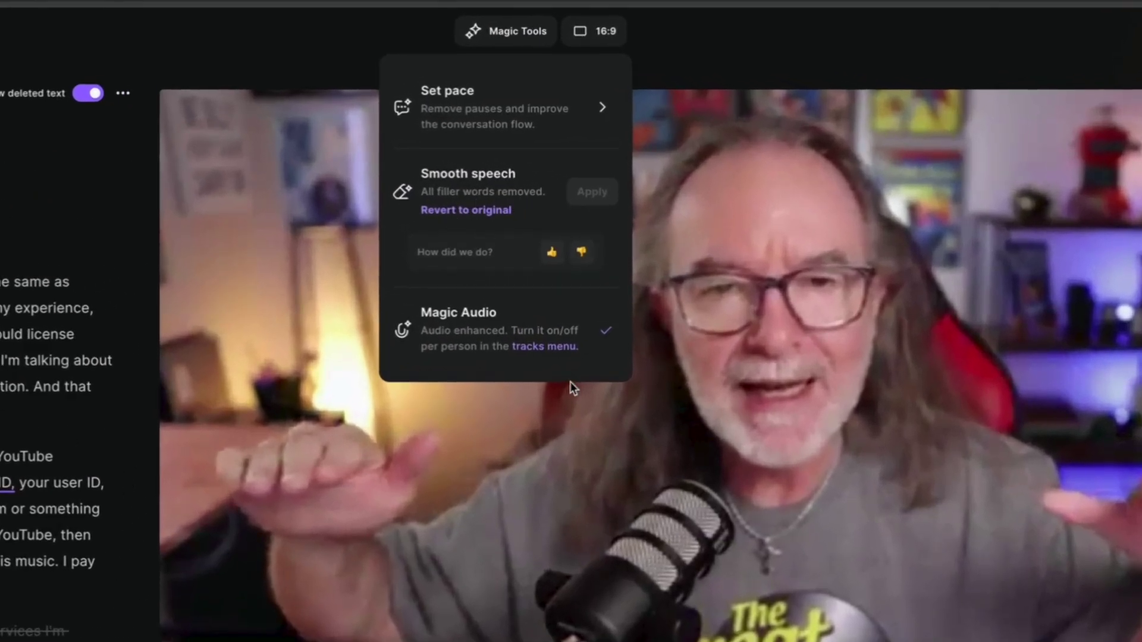
pyautogui.click(855, 444)
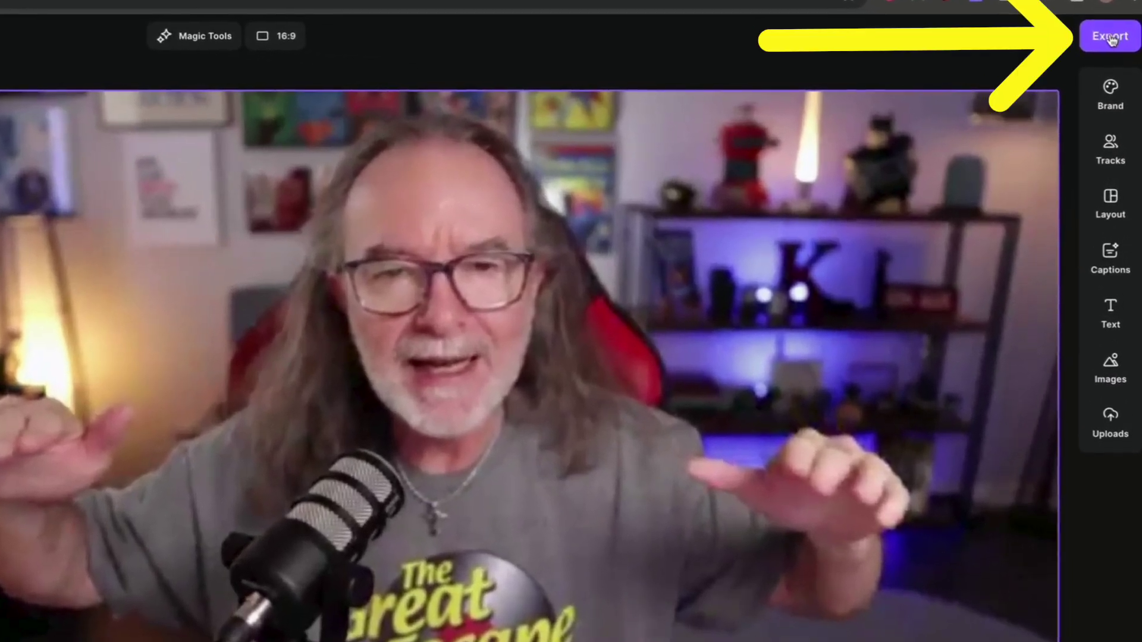
# Export the edit at 2160p 4K with Normalize Audio Levels turned on.
pyautogui.click(1117, 70)
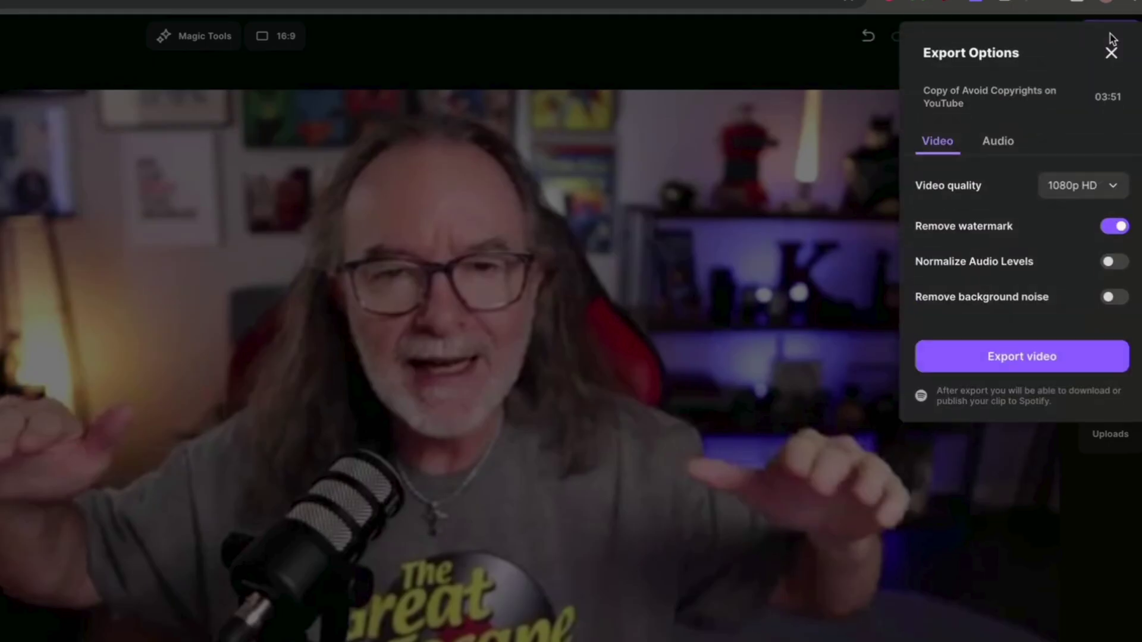
pyautogui.click(1121, 188)
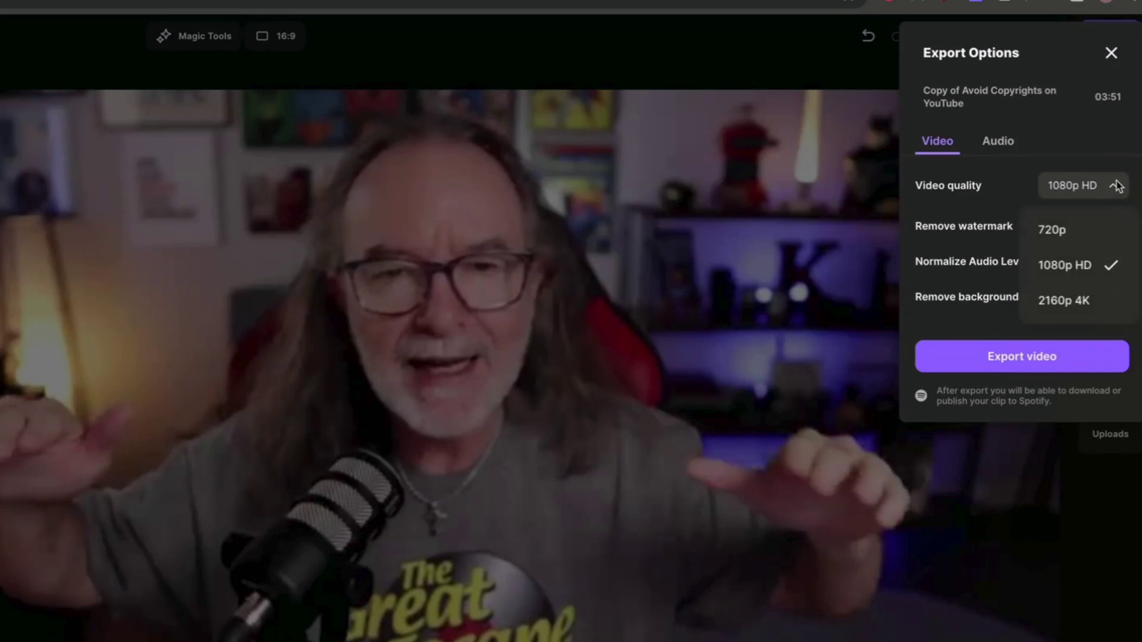
pyautogui.click(1073, 306)
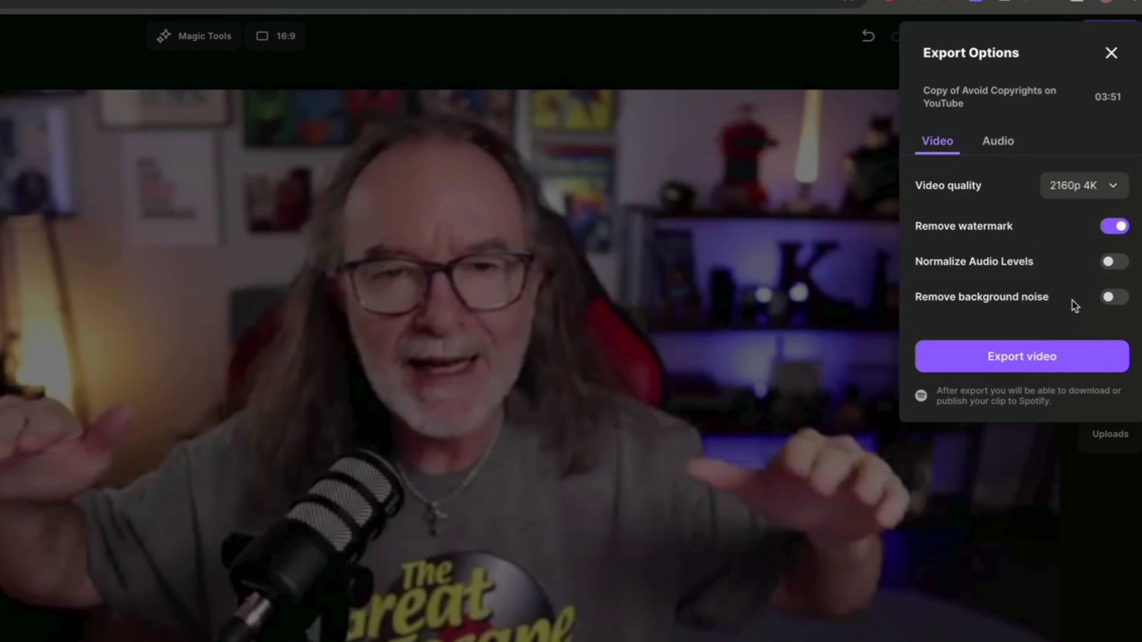
pyautogui.click(1113, 267)
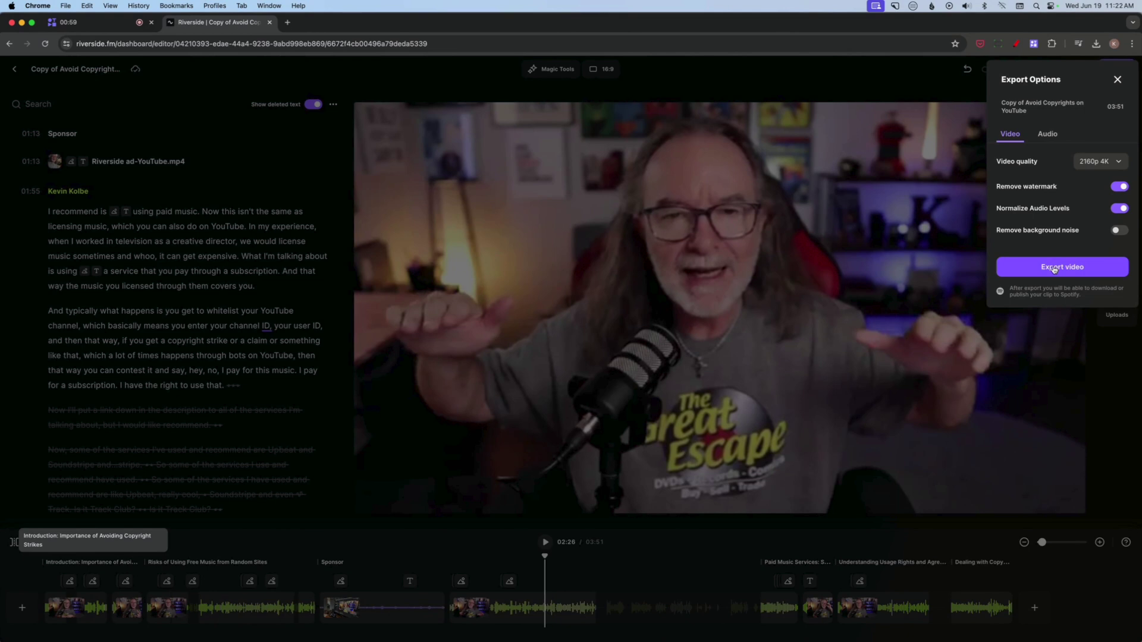
pyautogui.click(1054, 268)
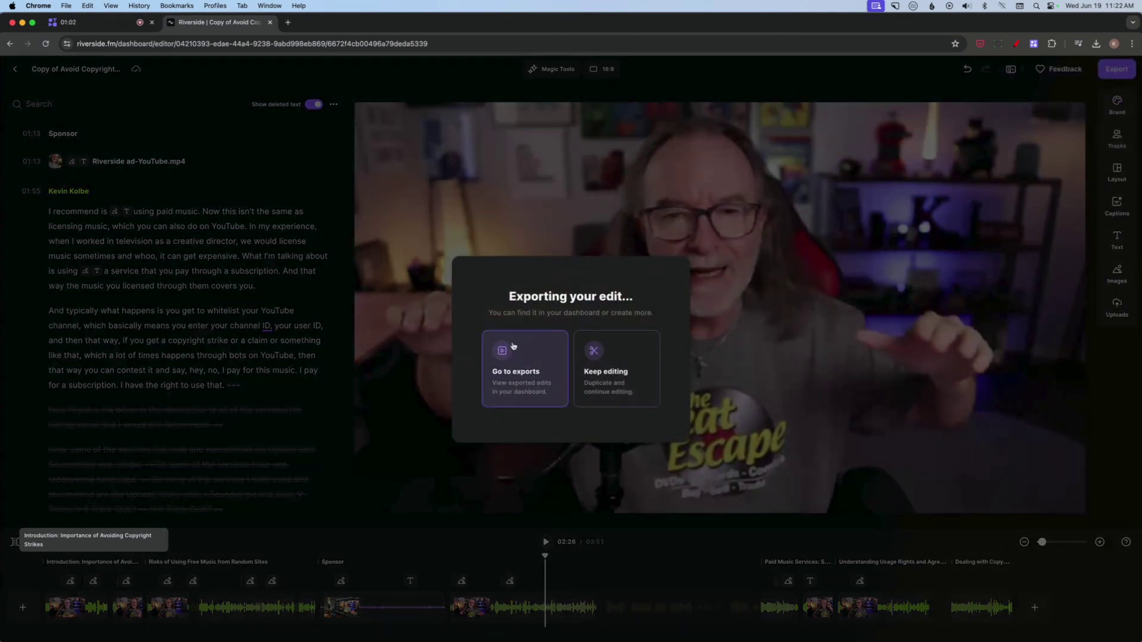
# Download the exported 'Copy of Avoid Copyrights on YouTube' edit from the exports page.
pyautogui.click(512, 379)
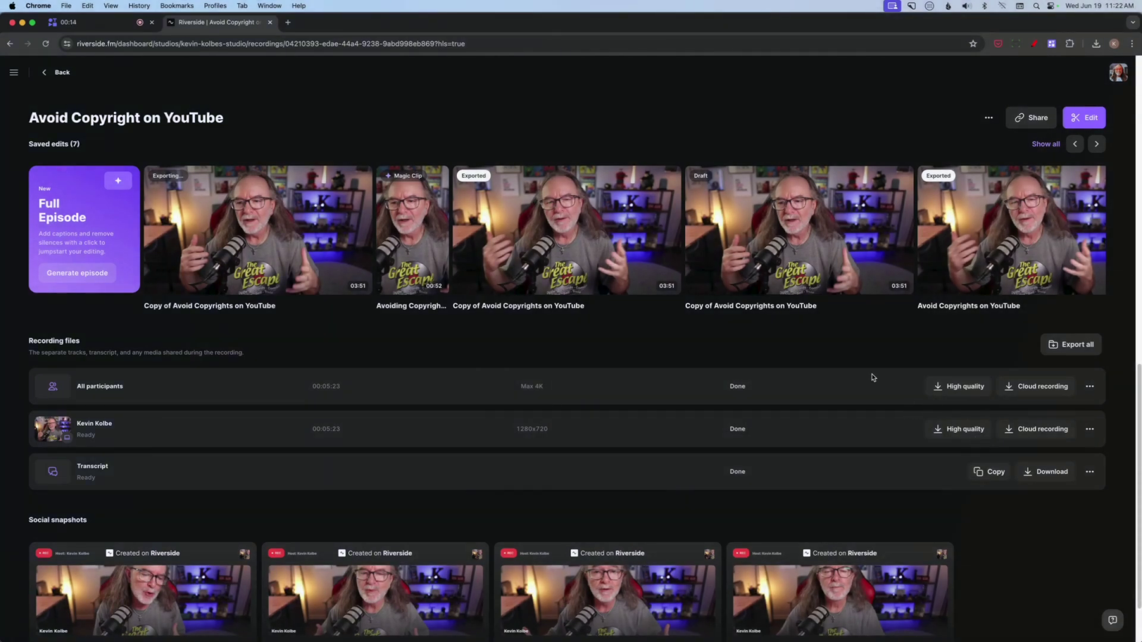
pyautogui.moveTo(606, 266)
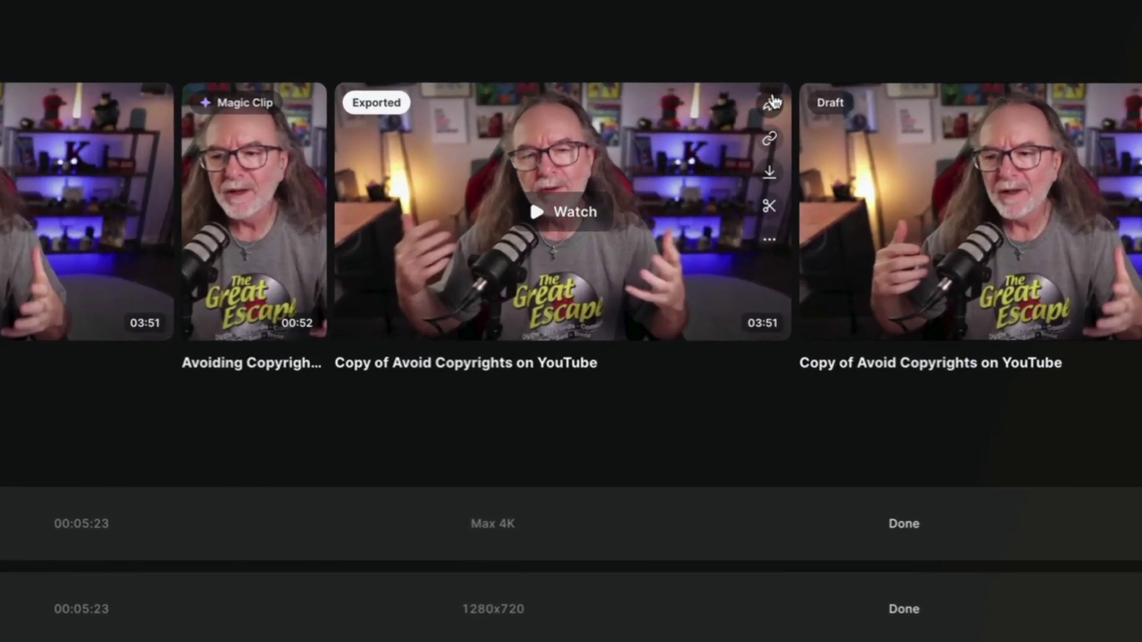
pyautogui.click(770, 174)
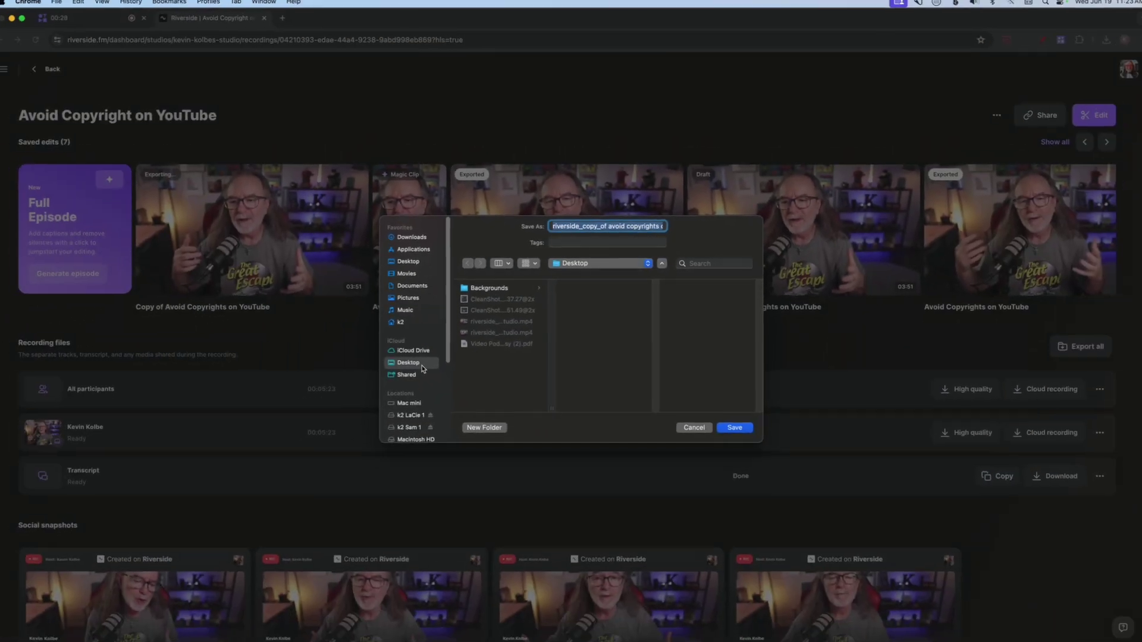